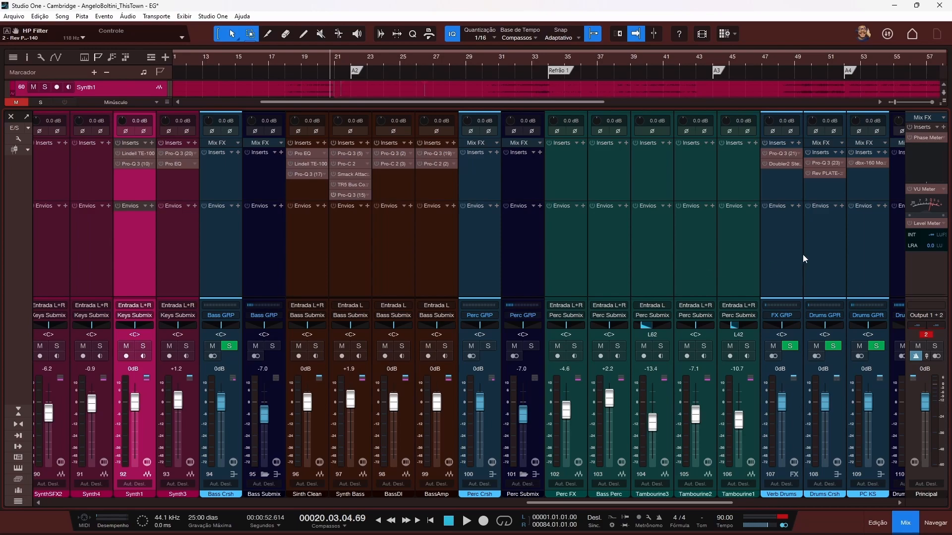
- Play the full mix from around bar 20 through the A2 section, and stop it before Refrão 1
{"action": "scroll", "coordinate": [553, 222], "scroll_direction": "right", "scroll_amount": 5}
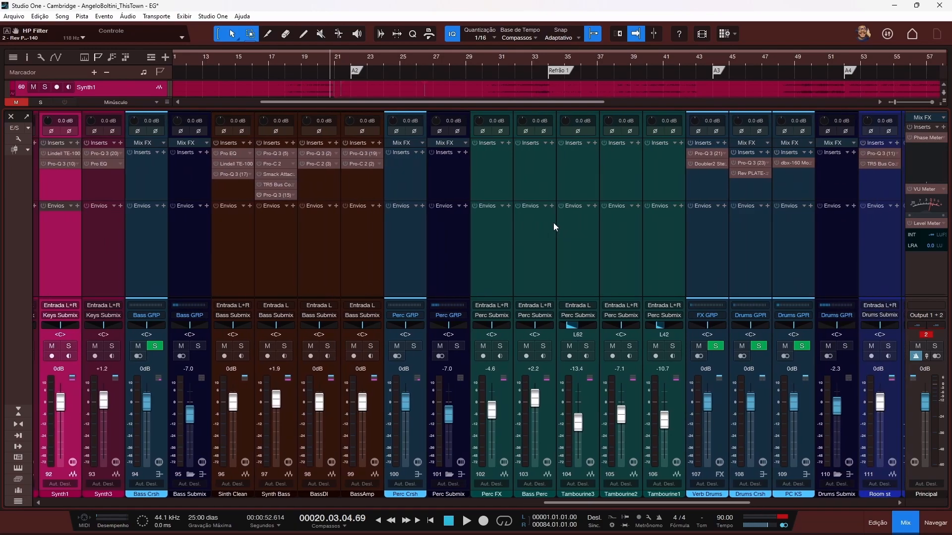
{"action": "scroll", "coordinate": [560, 223], "scroll_direction": "right", "scroll_amount": 4}
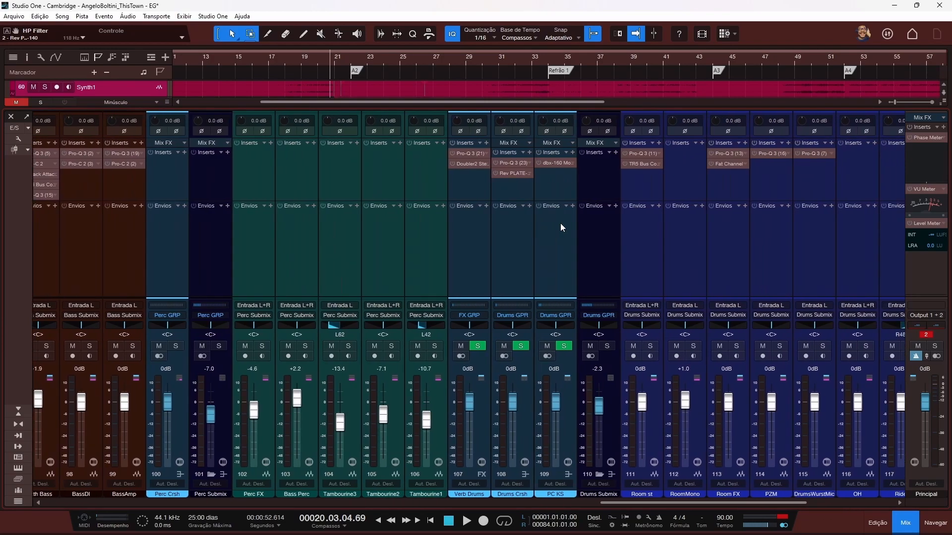
{"action": "scroll", "coordinate": [525, 233], "scroll_direction": "left", "scroll_amount": 5}
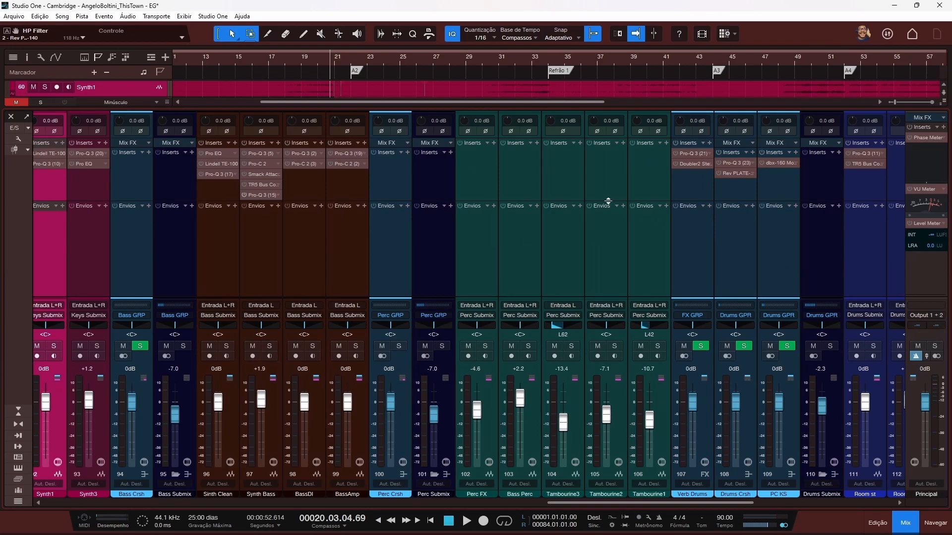
{"action": "key", "text": "space"}
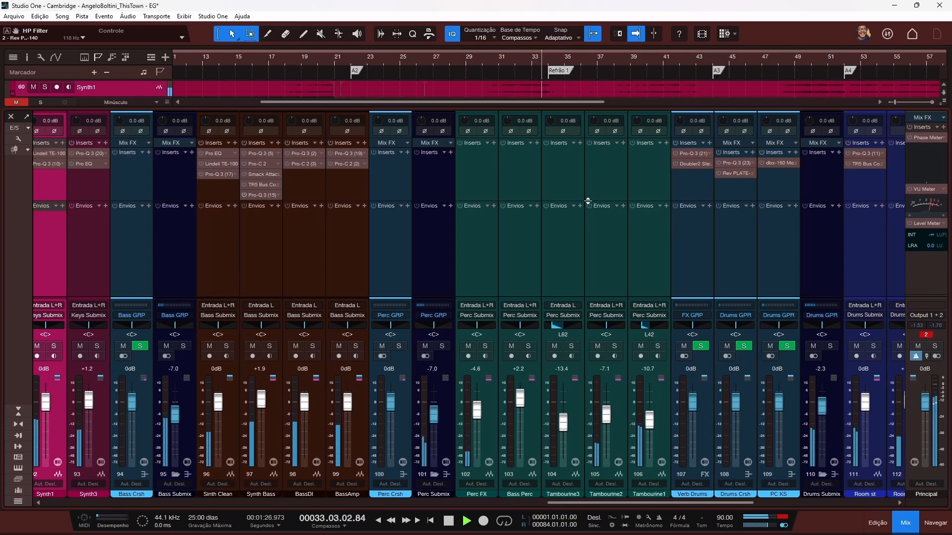
{"action": "key", "text": "space"}
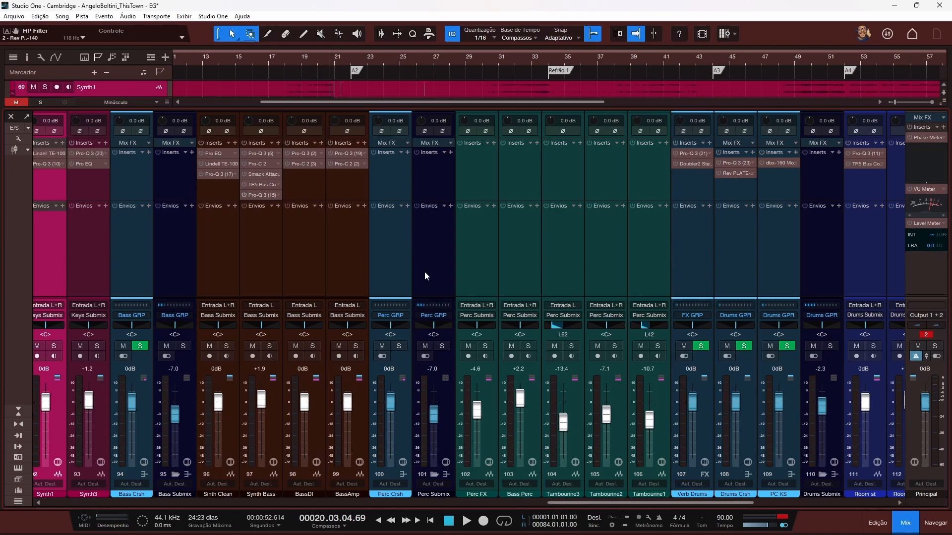
- Solo the Bass Submix and GTR Submix buses and audition them together around the A2 marker
{"action": "scroll", "coordinate": [541, 422], "scroll_direction": "left", "scroll_amount": 5}
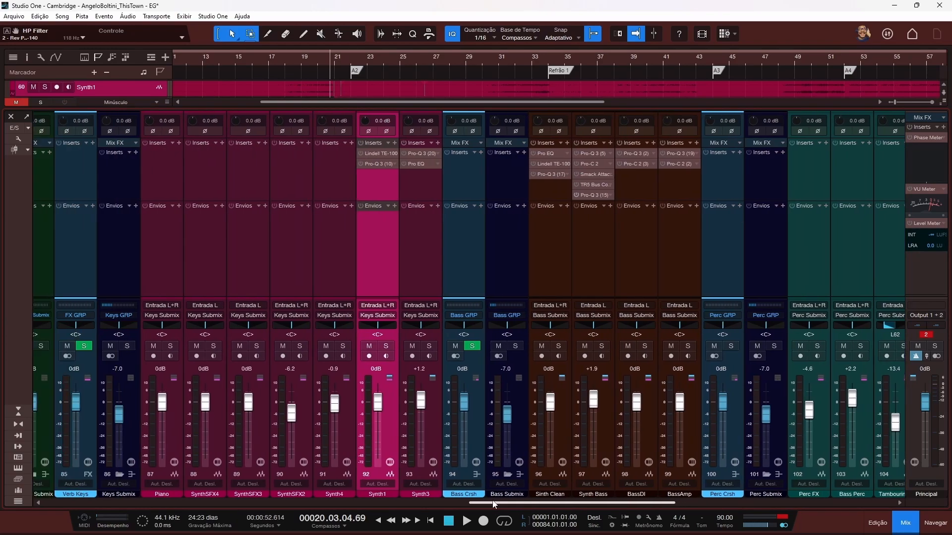
{"action": "left_click", "coordinate": [520, 347]}
{"action": "left_click_drag", "start_coordinate": [553, 502], "coordinate": [368, 506]}
{"action": "left_click", "coordinate": [305, 346]}
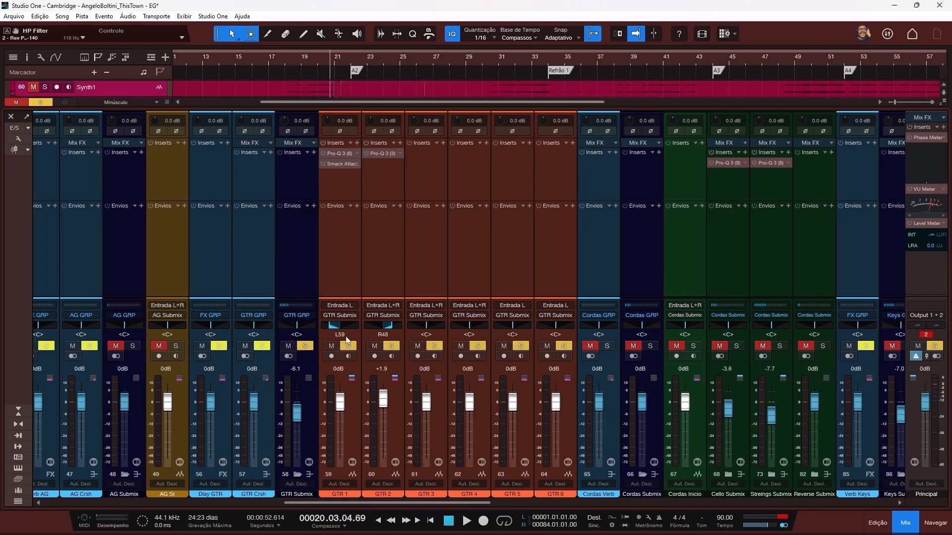
{"action": "left_click_drag", "start_coordinate": [405, 504], "coordinate": [449, 504]}
{"action": "key", "text": "space"}
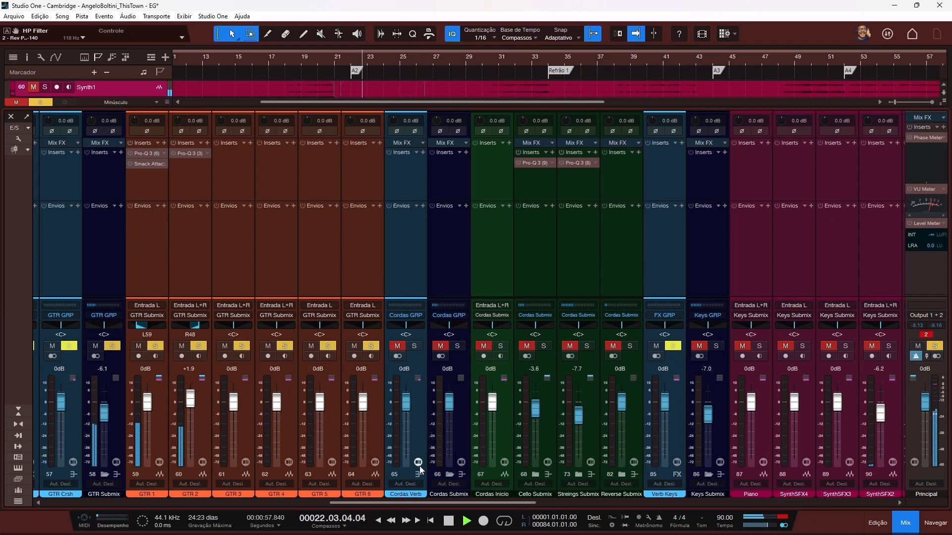
{"action": "left_click_drag", "start_coordinate": [421, 503], "coordinate": [462, 503]}
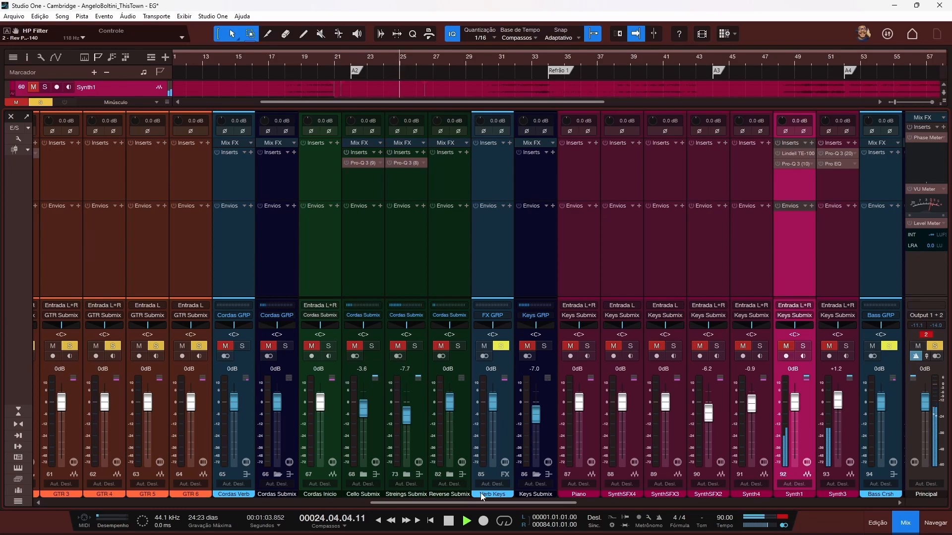
{"action": "key", "text": "space"}
- Solo the GTR 1 channel within the guitar submix and audition it from just before the A2 marker
{"action": "left_click_drag", "start_coordinate": [477, 503], "coordinate": [390, 502]}
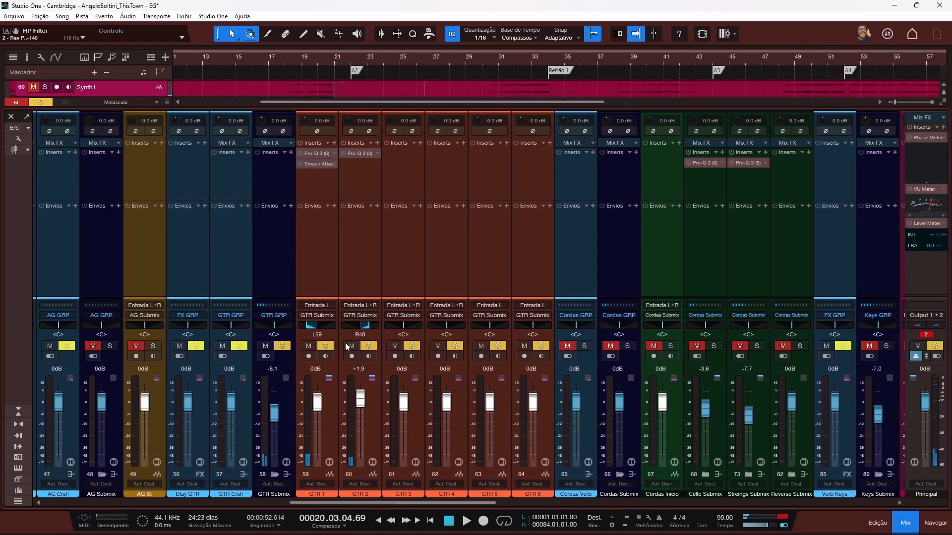
{"action": "left_click", "coordinate": [328, 344]}
{"action": "left_click", "coordinate": [328, 345]}
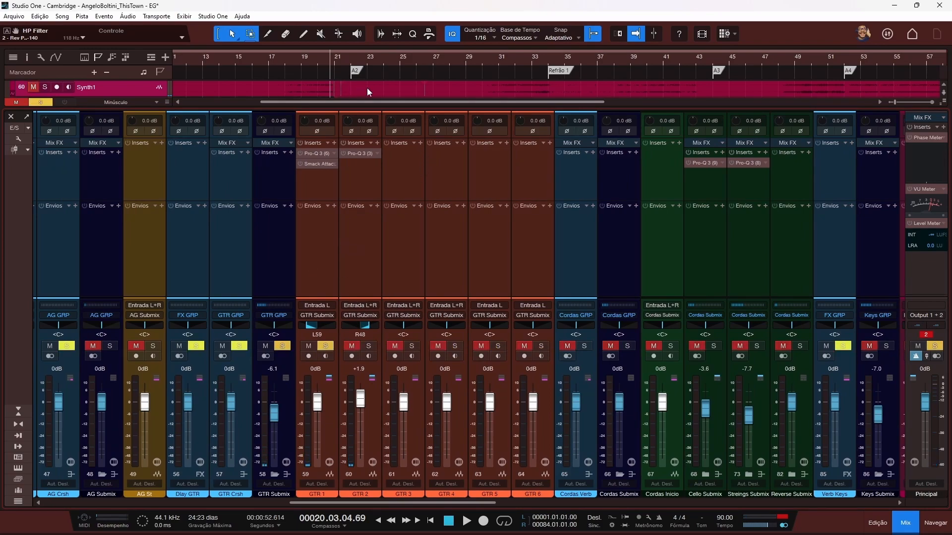
{"action": "left_click", "coordinate": [347, 56]}
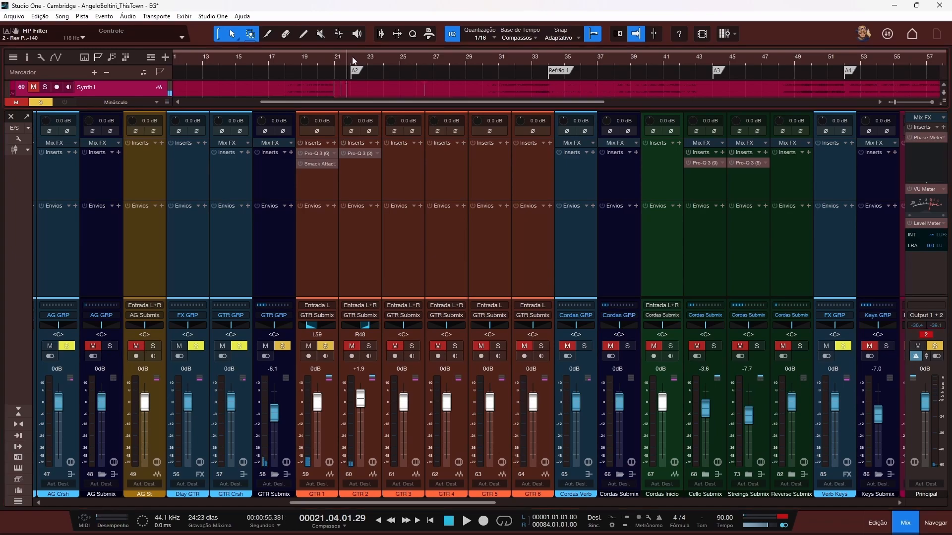
{"action": "key", "text": "space"}
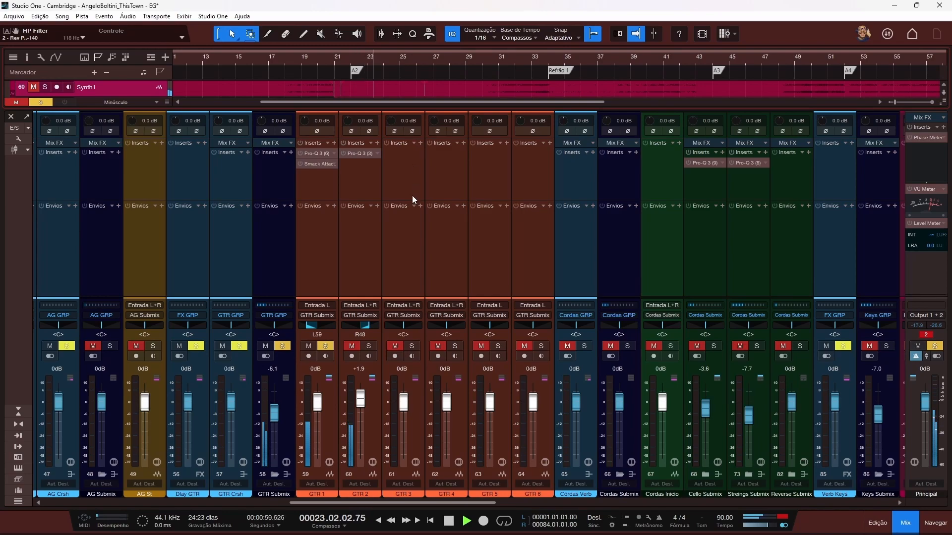
{"action": "key", "text": "space"}
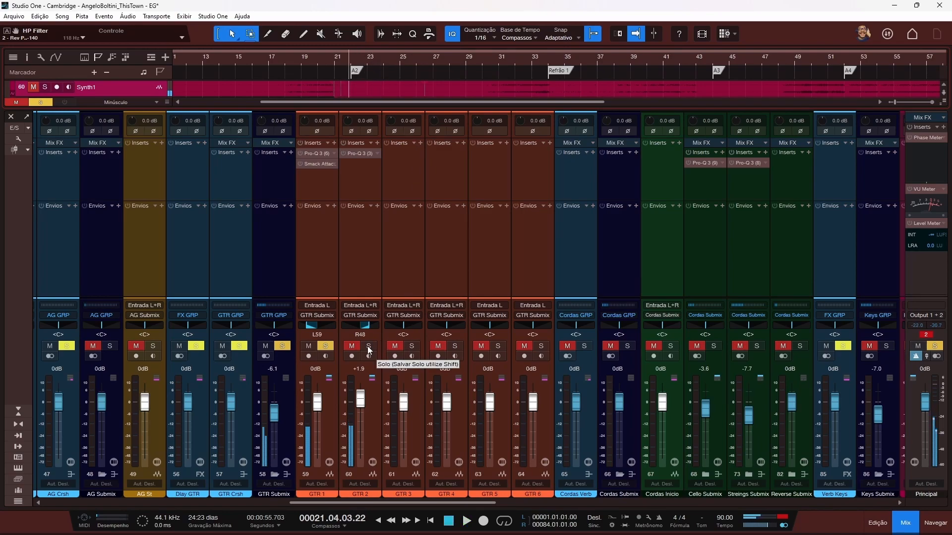
- Solo the GTR 2 channel in place of GTR 1 and audition the same passage
{"action": "left_click", "coordinate": [369, 347]}
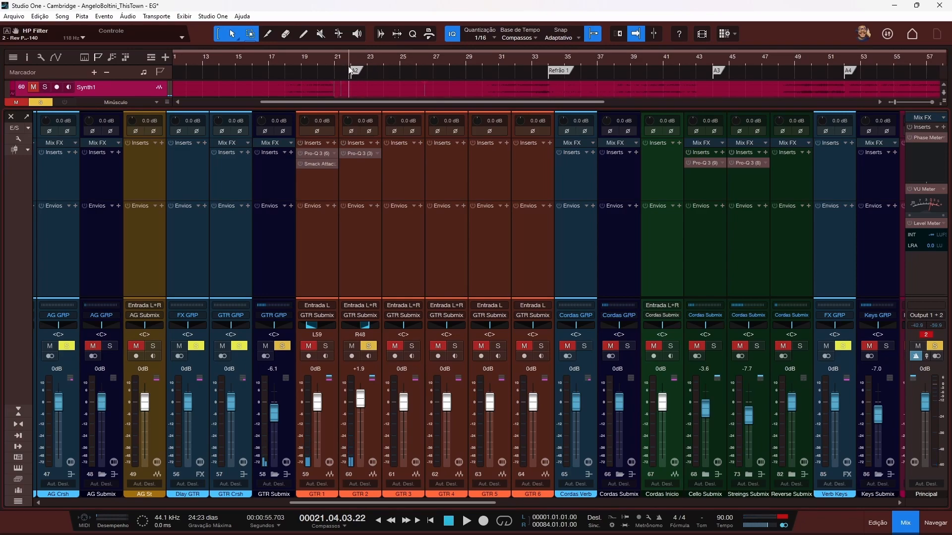
{"action": "key", "text": "space"}
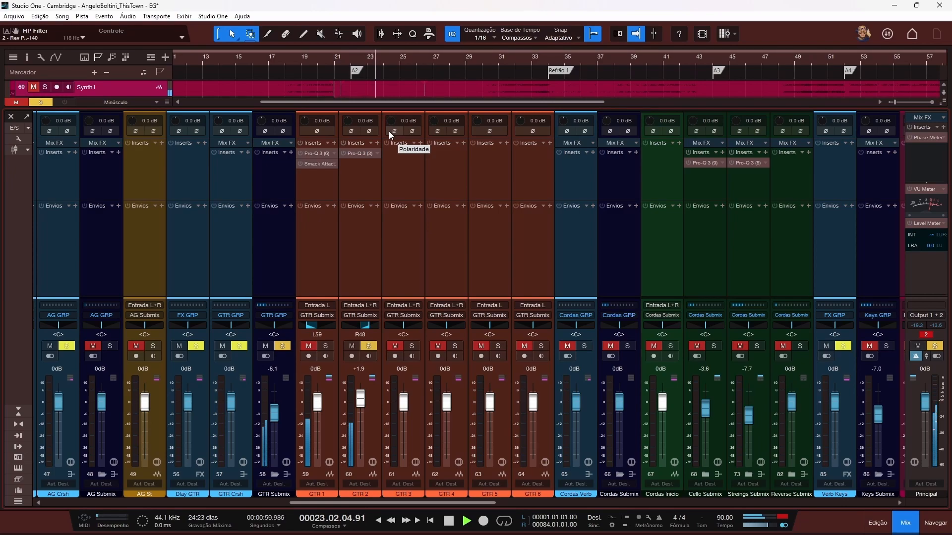
{"action": "key", "text": "space"}
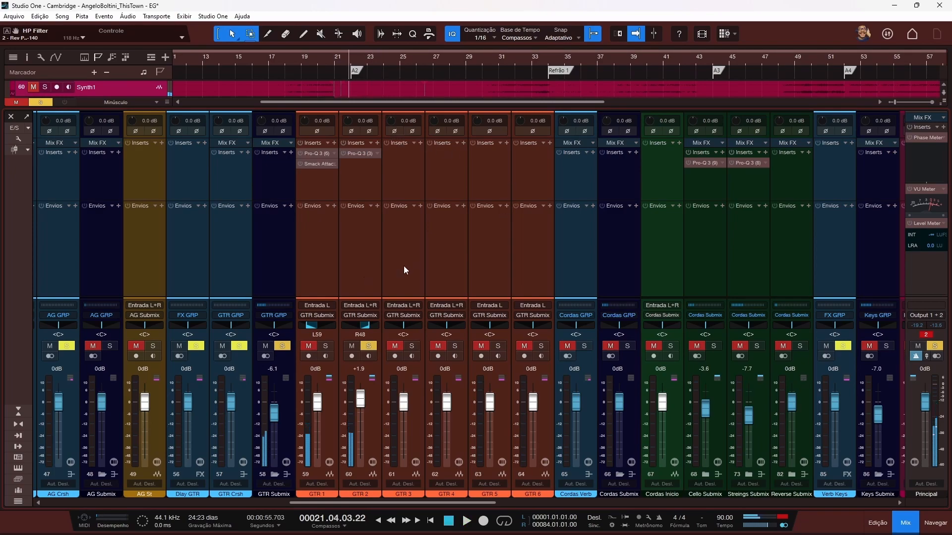
- Solo the Bass Submix with its Sinth Clean, Synth Bass, BassDI and BassAmp channels and audition them around the A2 marker
{"action": "left_click_drag", "start_coordinate": [446, 502], "coordinate": [638, 503]}
{"action": "left_click_drag", "start_coordinate": [446, 345], "coordinate": [605, 349]}
{"action": "key", "text": "space"}
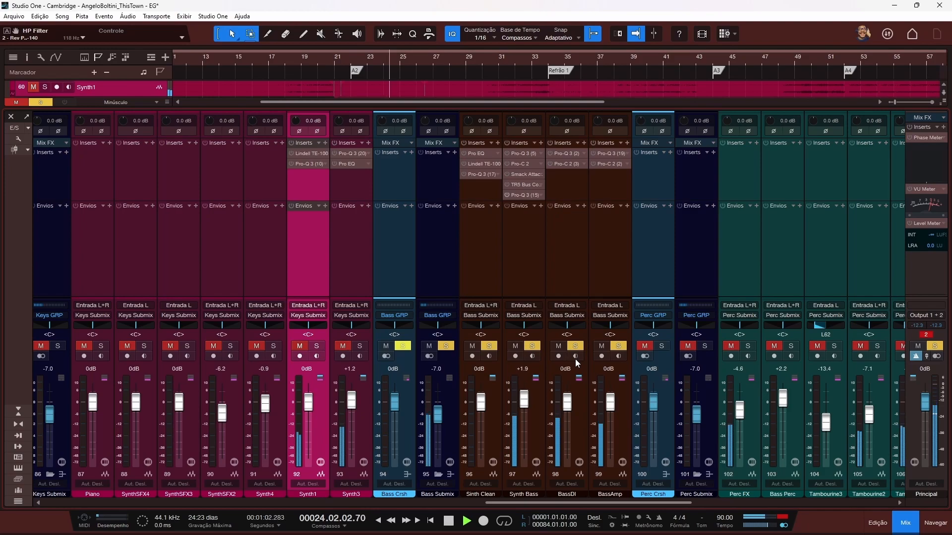
{"action": "key", "text": "space"}
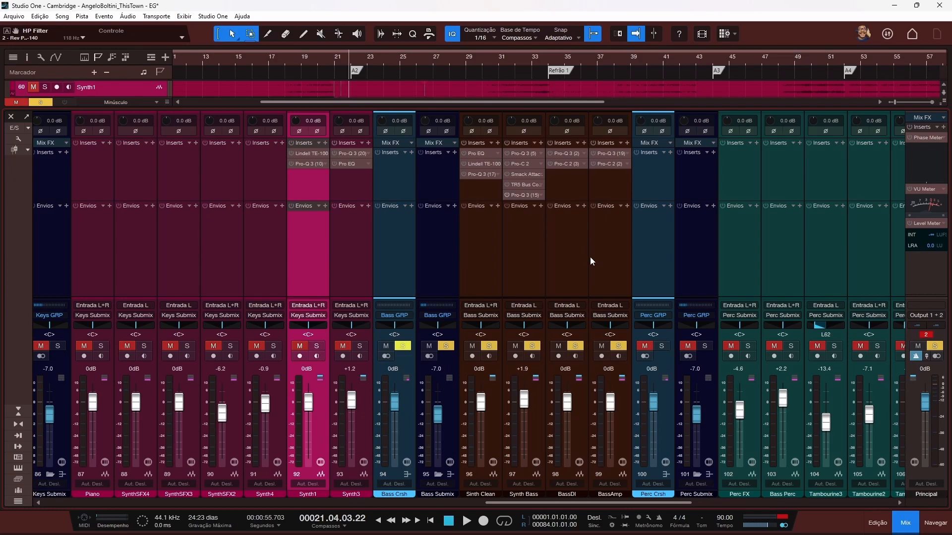
- Enlarge the mixer's inserts area slightly and audition the Synth Bass channel soloed exclusively
{"action": "left_click_drag", "start_coordinate": [570, 201], "coordinate": [575, 216]}
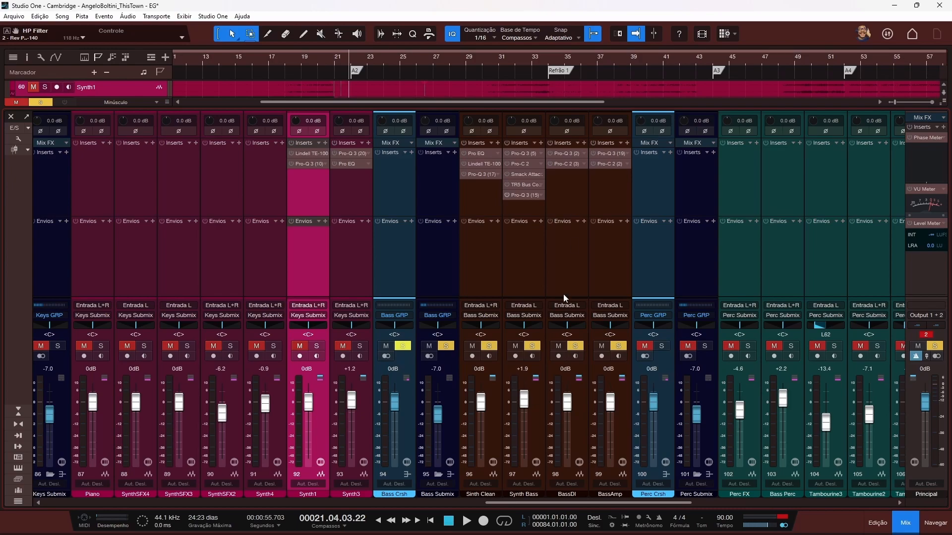
{"action": "left_click", "coordinate": [532, 346], "text": "alt"}
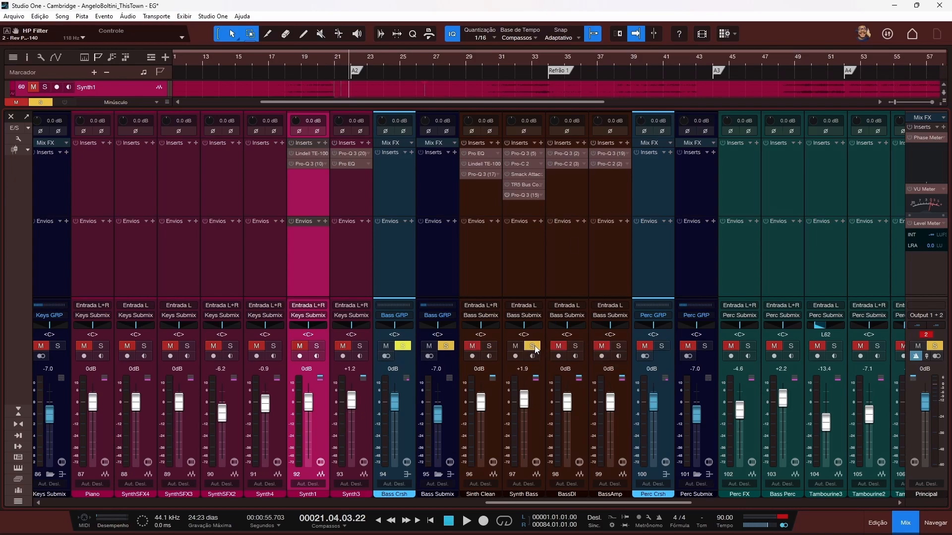
{"action": "key", "text": "space"}
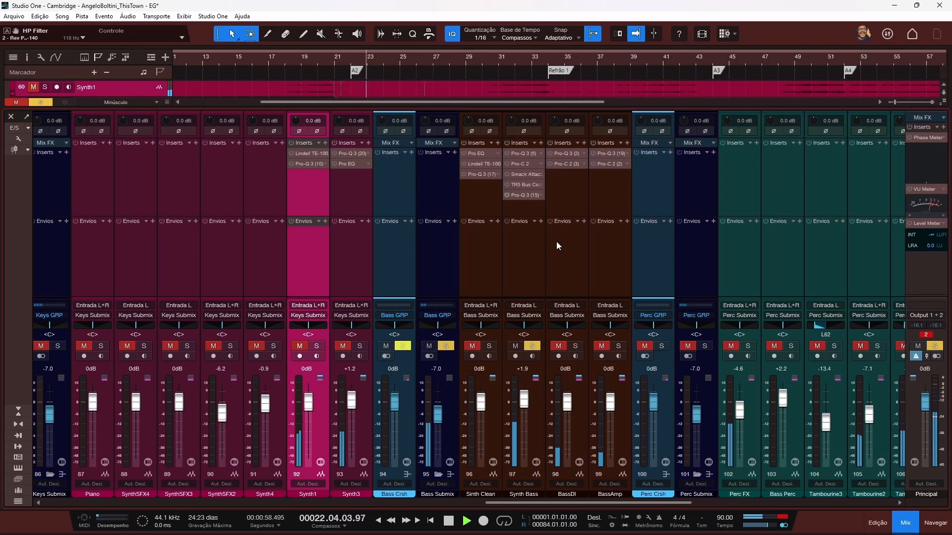
{"action": "key", "text": "space"}
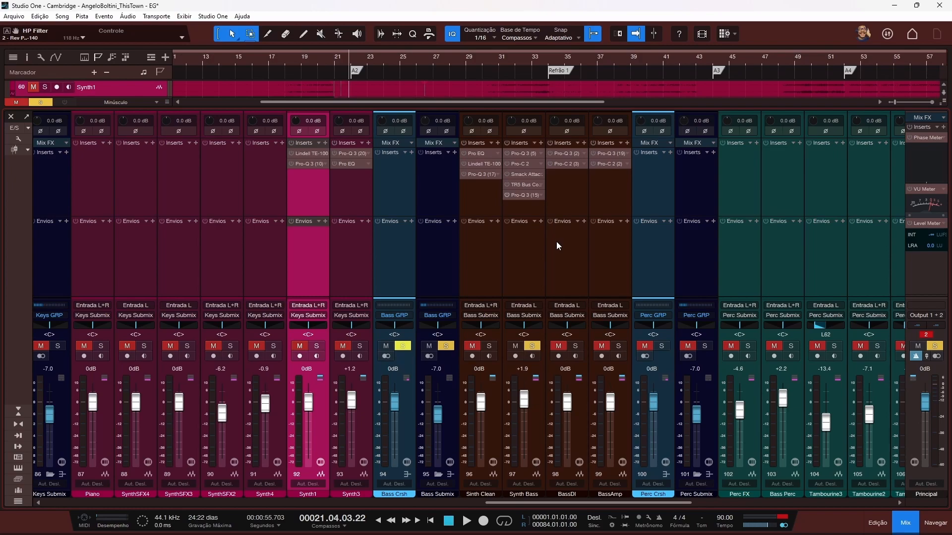
- Clear the Synth Bass solo to audition the full mix, and select the Synth Bass channel
{"action": "left_click", "coordinate": [532, 346]}
{"action": "key", "text": "space"}
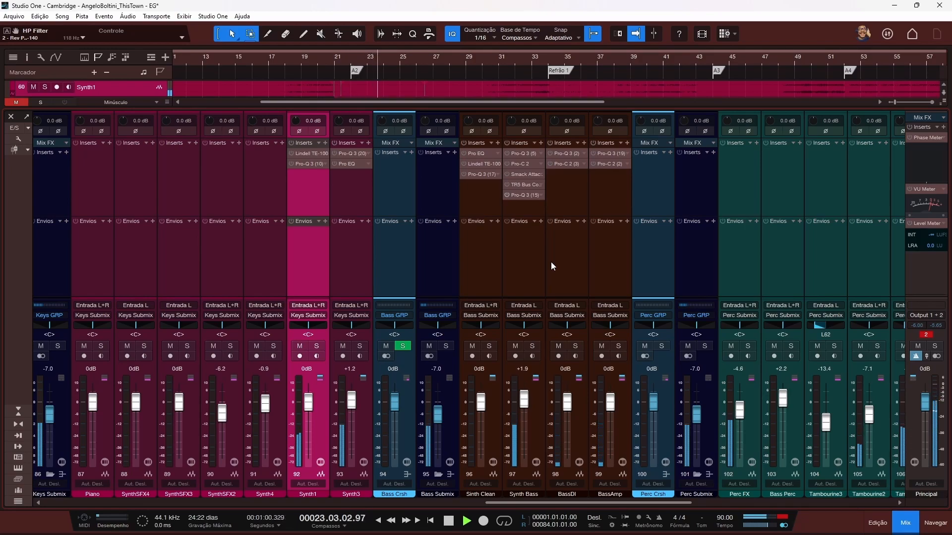
{"action": "key", "text": "space"}
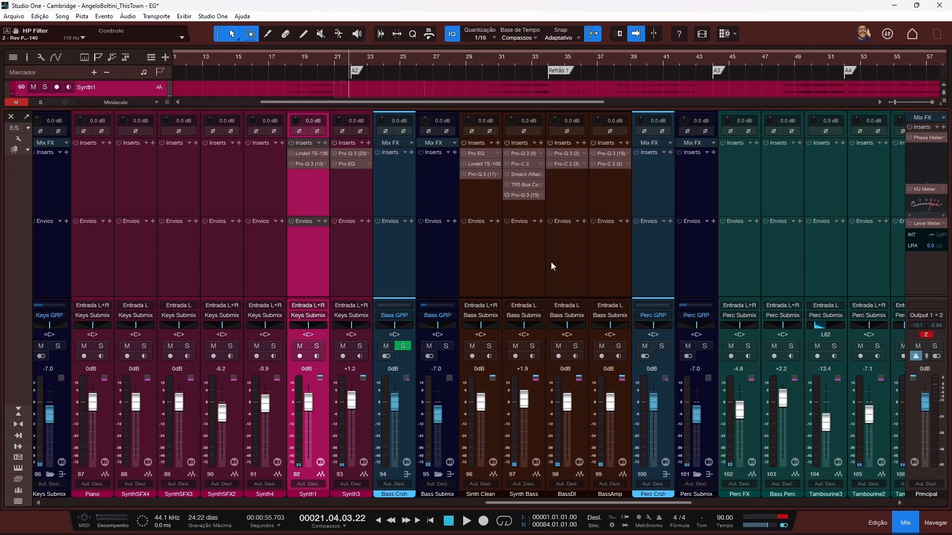
{"action": "left_click", "coordinate": [534, 224]}
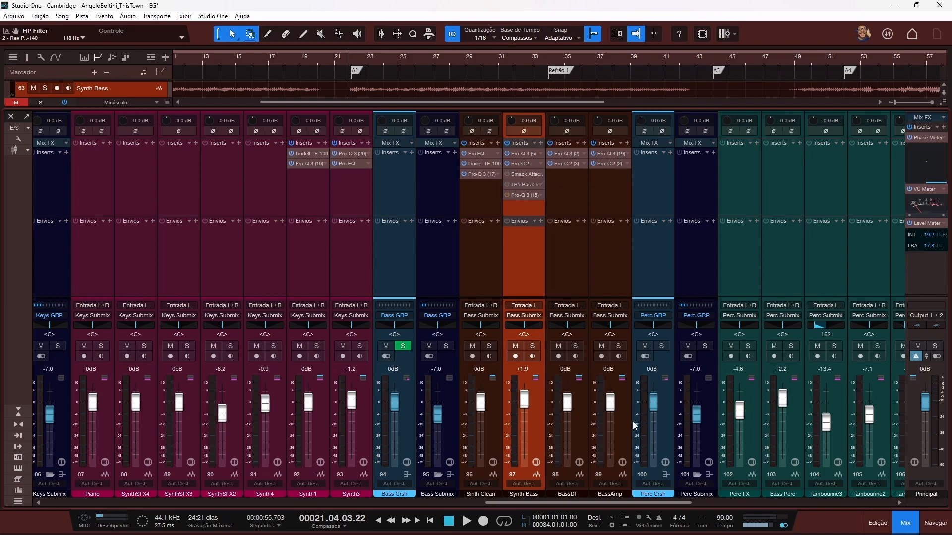
- Solo the Sinth Clean channel and inspect its Pro-Q 3 (17) insert, closing the plug-in window when done
{"action": "left_click_drag", "start_coordinate": [649, 505], "coordinate": [585, 502]}
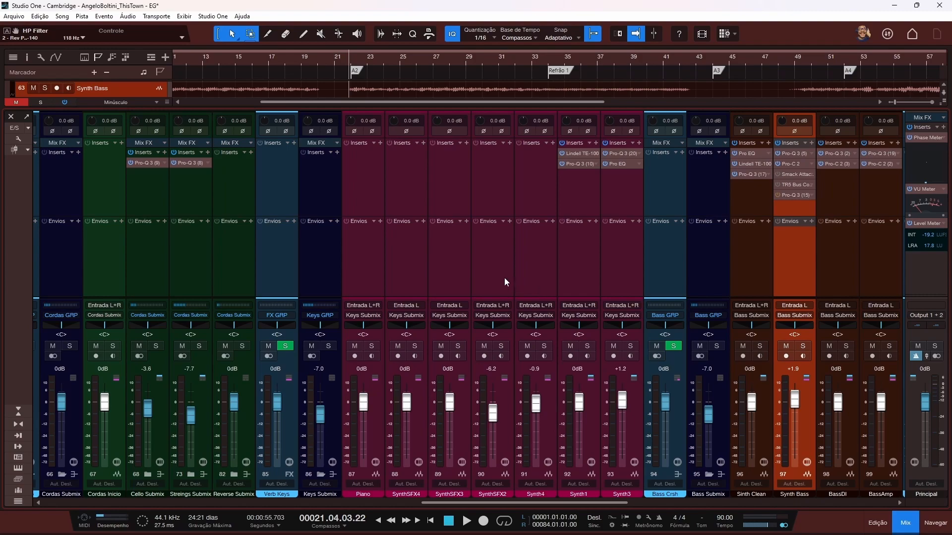
{"action": "scroll", "coordinate": [474, 261], "scroll_direction": "right", "scroll_amount": 5}
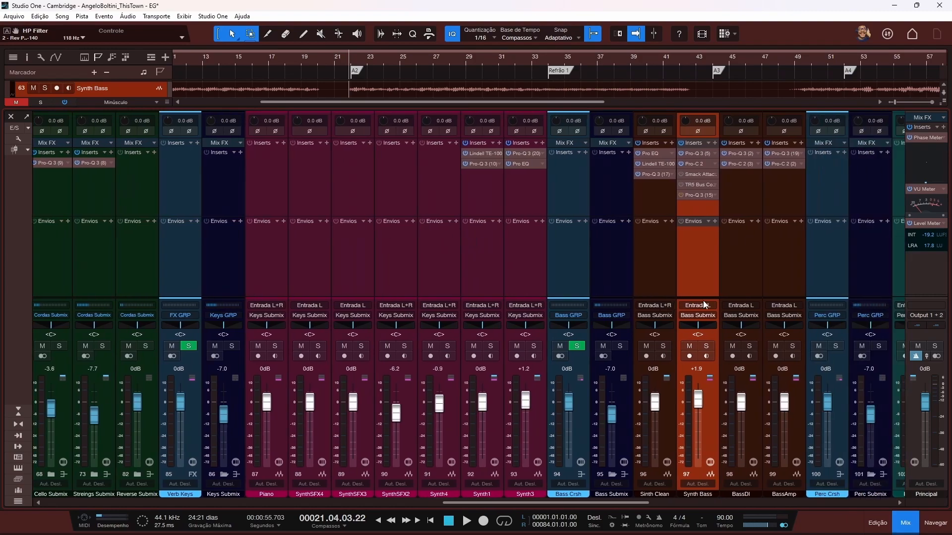
{"action": "scroll", "coordinate": [586, 501], "scroll_direction": "right", "scroll_amount": 10}
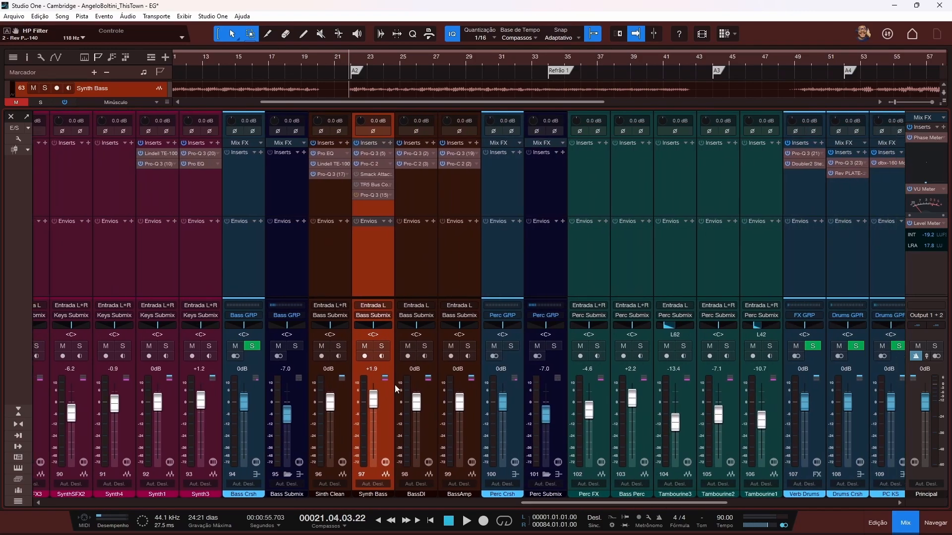
{"action": "left_click", "coordinate": [339, 345]}
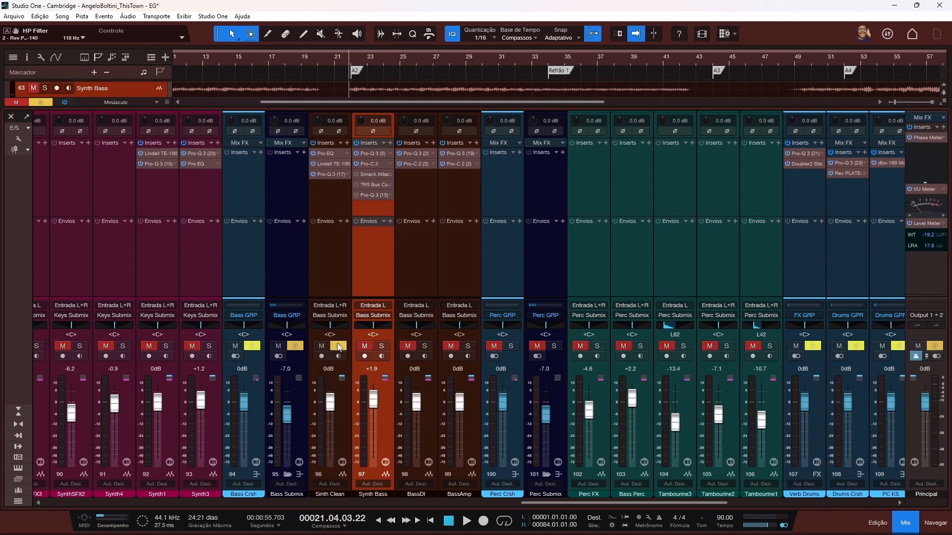
{"action": "left_click", "coordinate": [329, 173]}
{"action": "left_click", "coordinate": [609, 77]}
- Solo the GTR 1 channel and audition it with its Smack Attack insert open beside the guitar channels
{"action": "left_click_drag", "start_coordinate": [559, 498], "coordinate": [306, 491]}
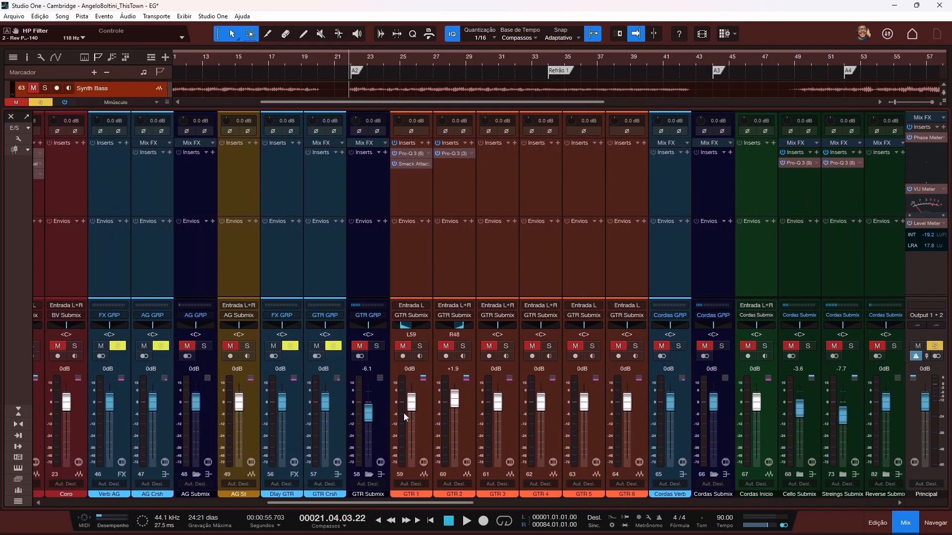
{"action": "left_click", "coordinate": [419, 345]}
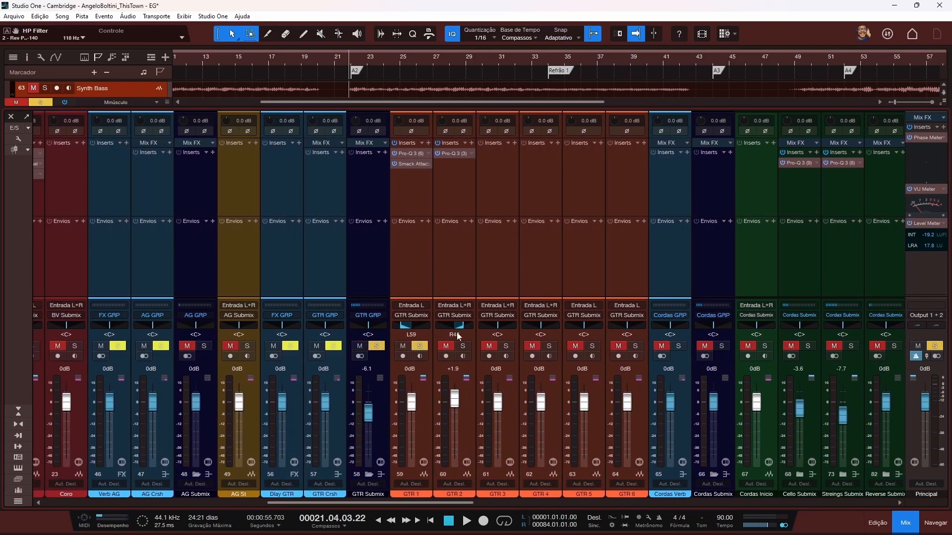
{"action": "left_click", "coordinate": [412, 162]}
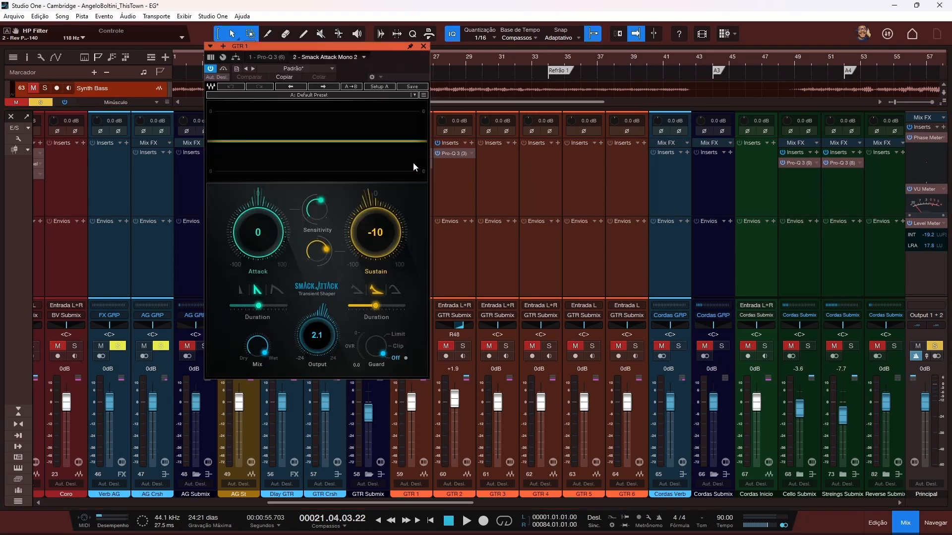
{"action": "left_click_drag", "start_coordinate": [419, 78], "coordinate": [331, 75]}
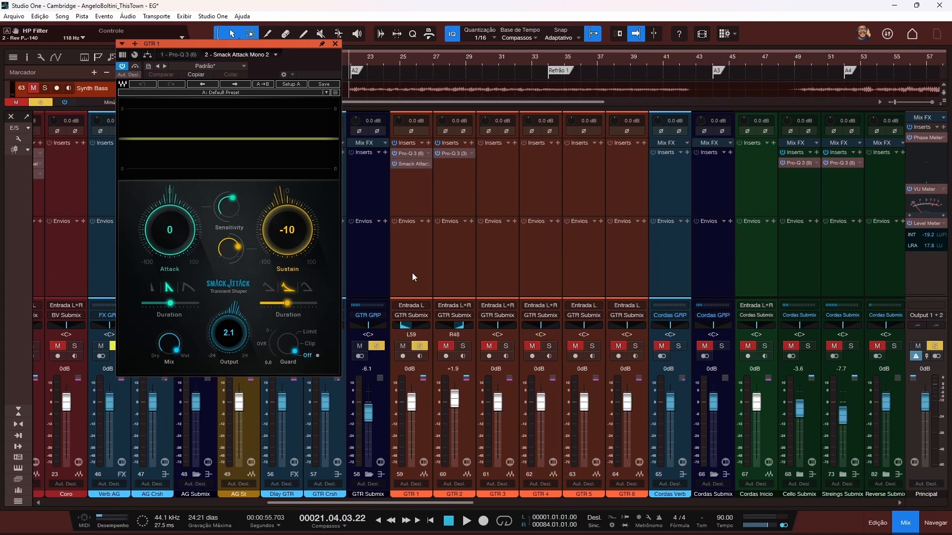
{"action": "key", "text": "space"}
{"action": "key", "text": "space"}
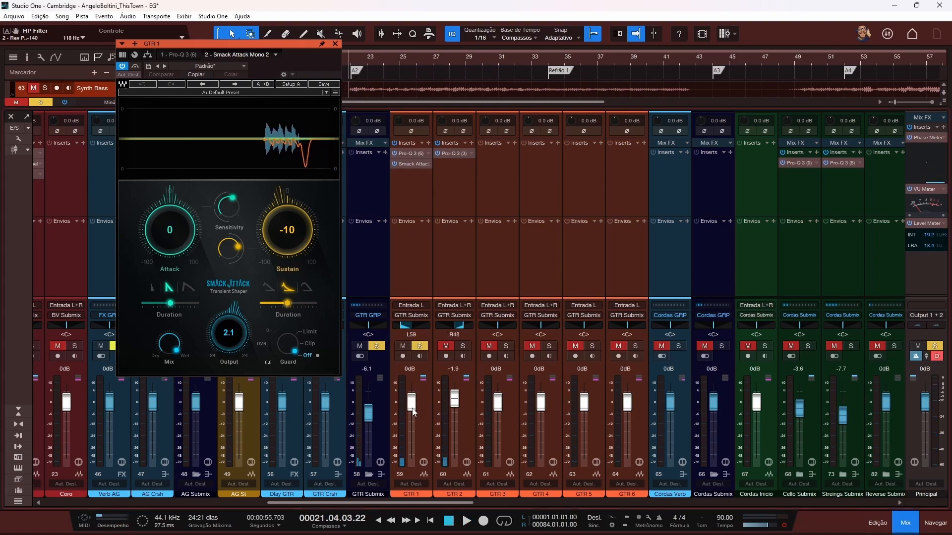
- Raise the GTR 1 fader to +5.1 dB and audition the guitars while bypassing its Smack Attack insert
{"action": "left_click_drag", "start_coordinate": [413, 411], "coordinate": [413, 401]}
{"action": "key", "text": "space"}
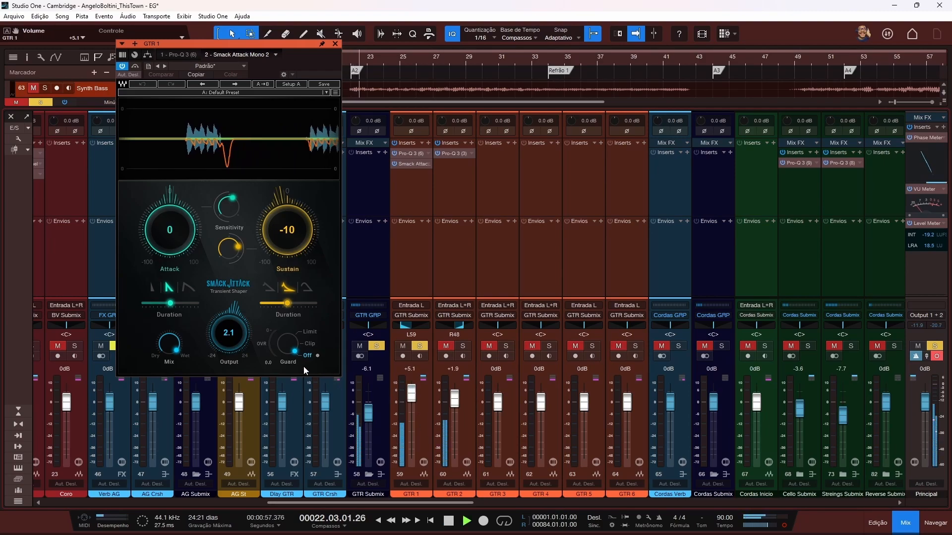
{"action": "left_click", "coordinate": [135, 66]}
{"action": "key", "text": "space"}
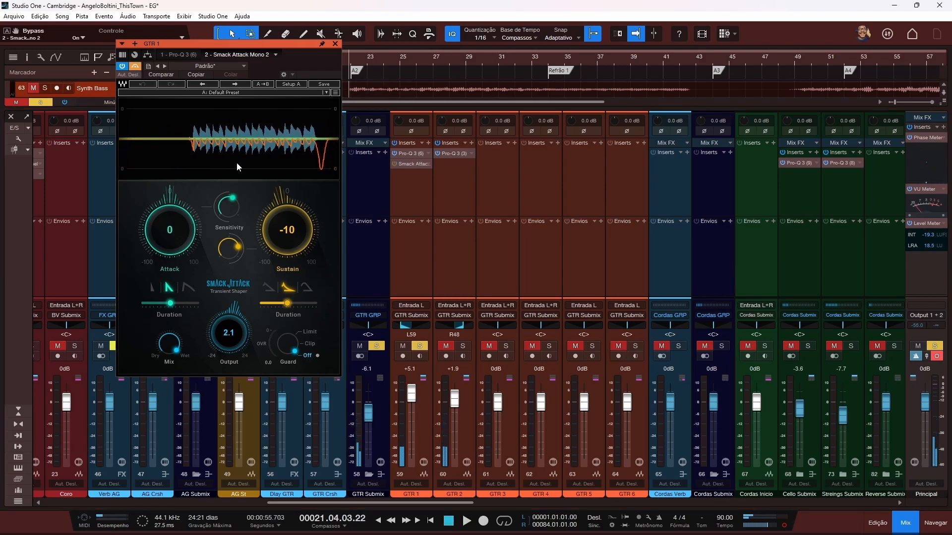
- Compare the guitar playback with GTR 1's Smack Attack alternately bypassed and active
{"action": "key", "text": "space"}
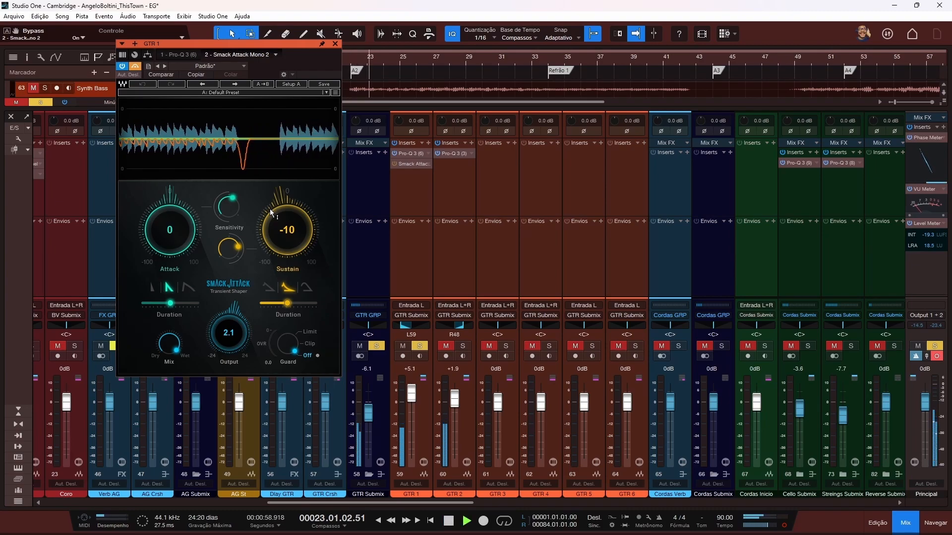
{"action": "left_click", "coordinate": [136, 67]}
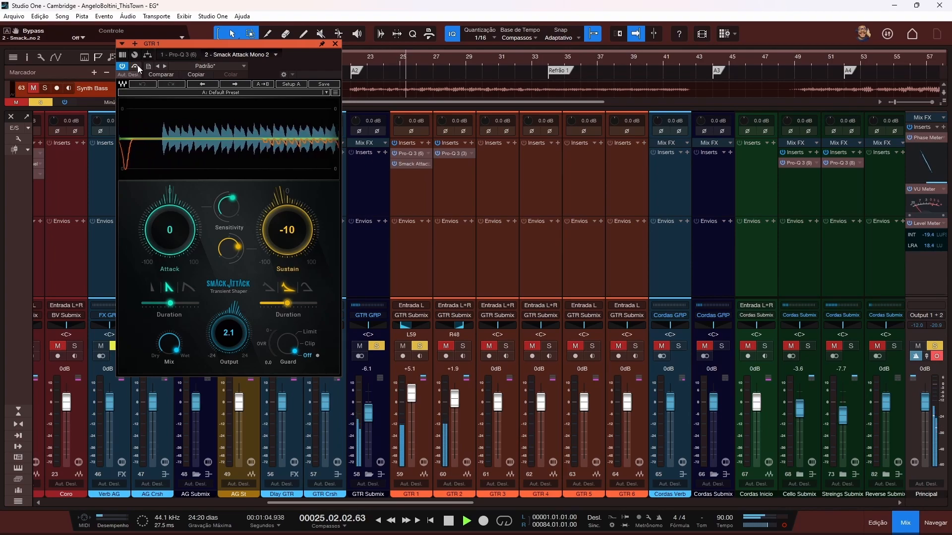
{"action": "left_click", "coordinate": [135, 66]}
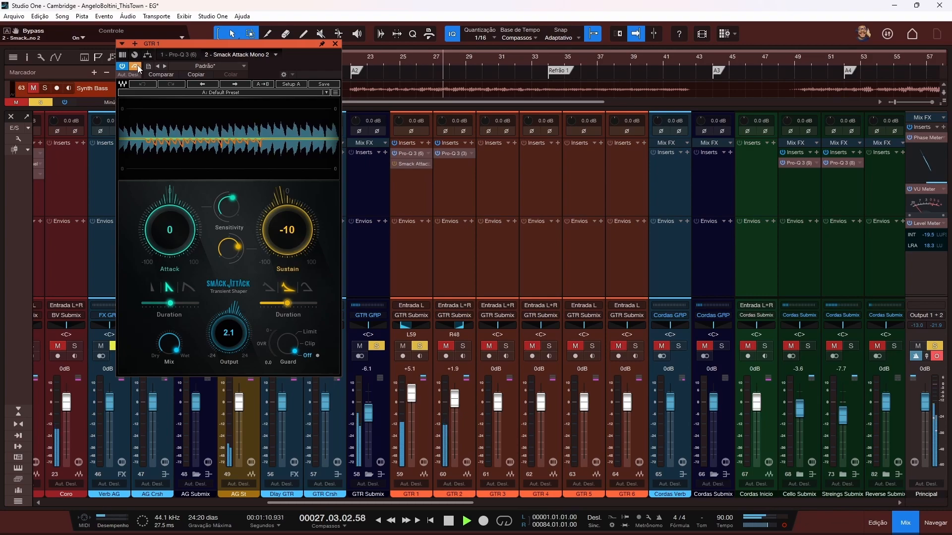
{"action": "left_click", "coordinate": [137, 66]}
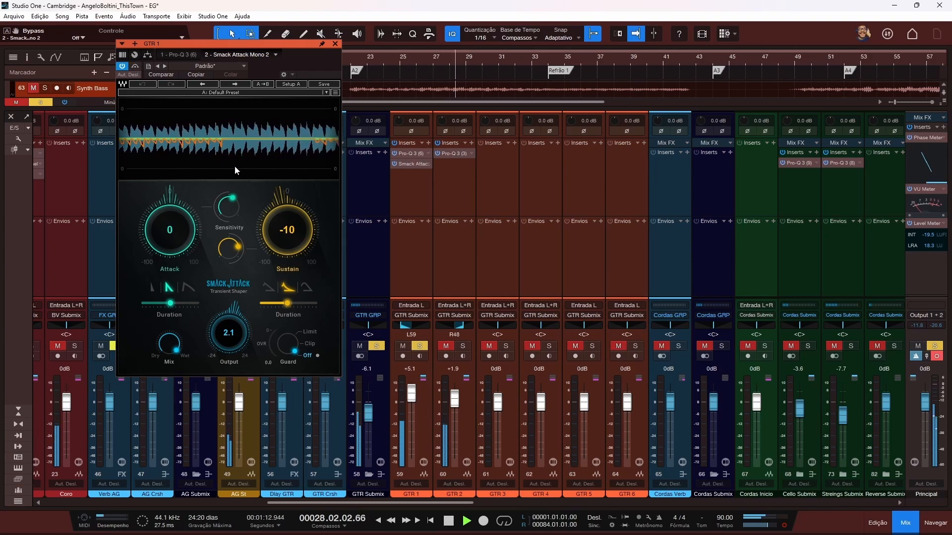
{"action": "key", "text": "space"}
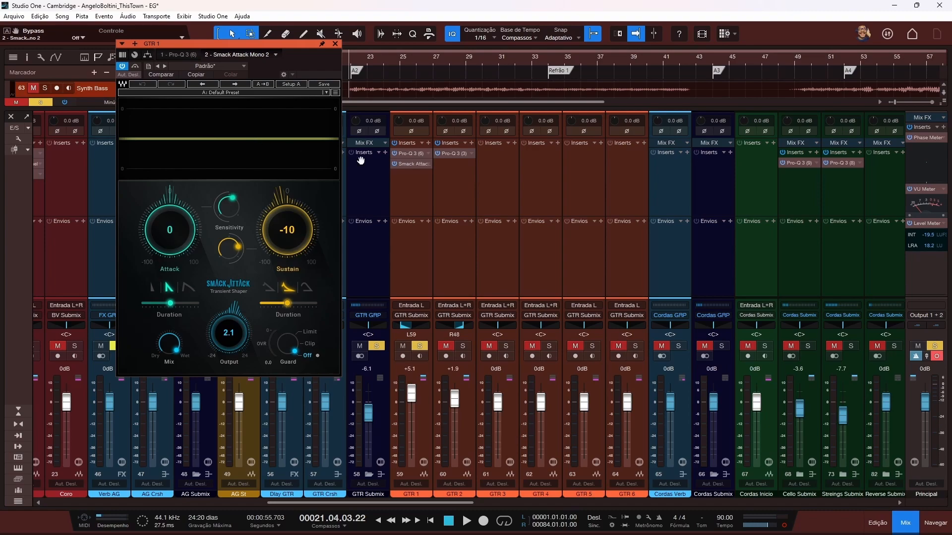
{"action": "key", "text": "space"}
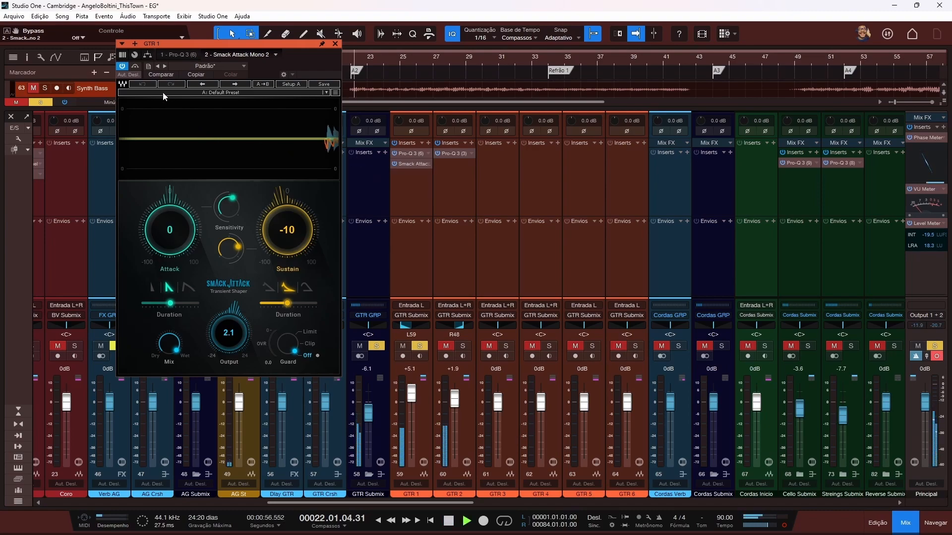
{"action": "left_click", "coordinate": [135, 66]}
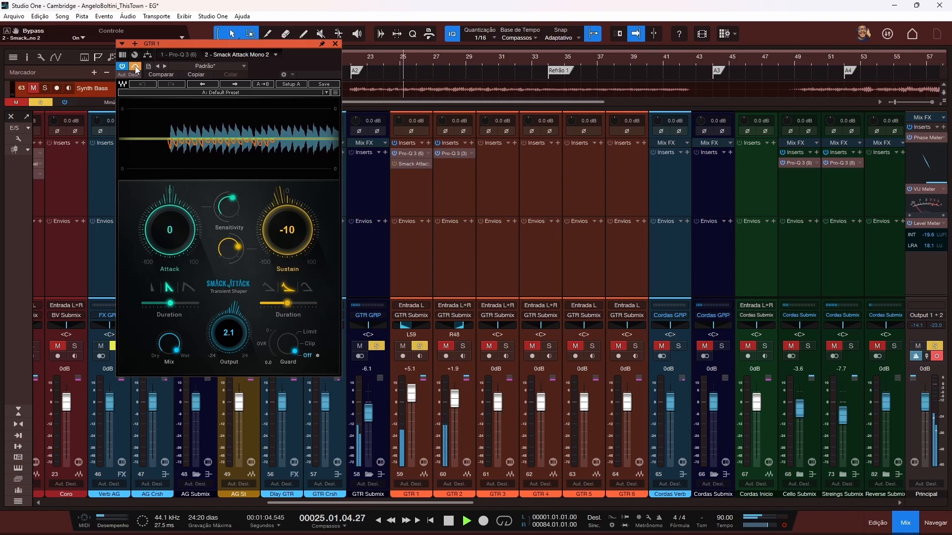
{"action": "key", "text": "space"}
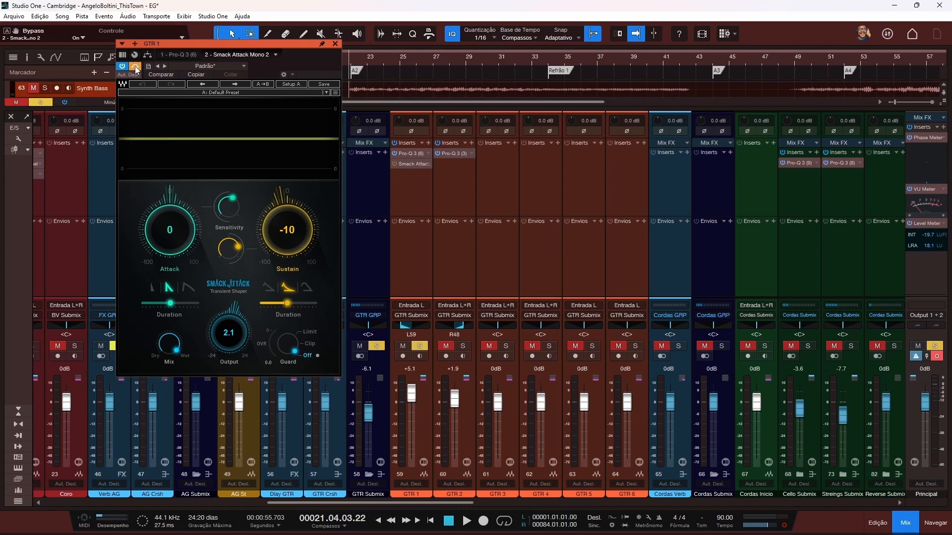
- Reactivate Smack Attack on GTR 1, close its window and reset the channel's fader to 0 dB
{"action": "left_click", "coordinate": [135, 67]}
{"action": "left_click", "coordinate": [335, 43]}
{"action": "left_click", "coordinate": [411, 394], "text": "alt"}
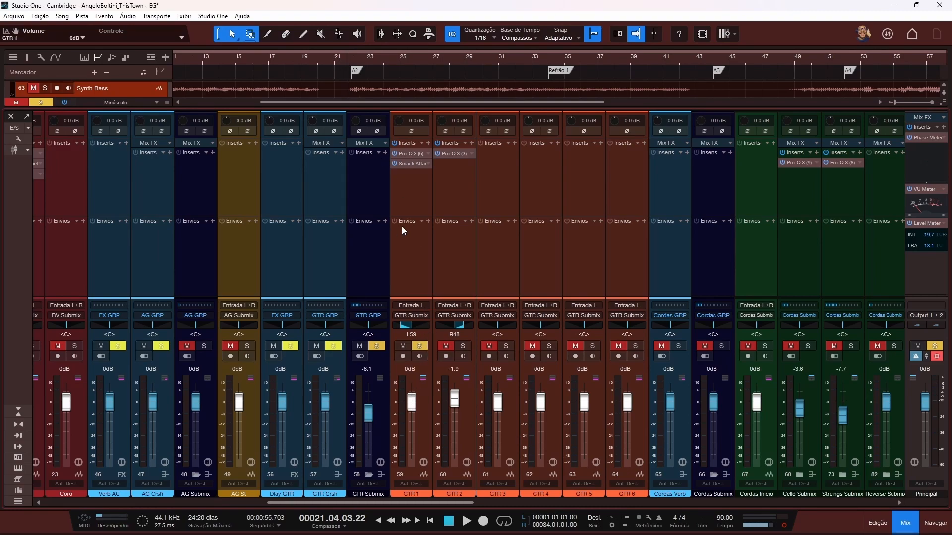
- Solo the bass channels and open the Pro-C 2 insert on Synth Bass, moving its window aside
{"action": "left_click_drag", "start_coordinate": [433, 508], "coordinate": [642, 503]}
{"action": "left_click", "coordinate": [936, 356]}
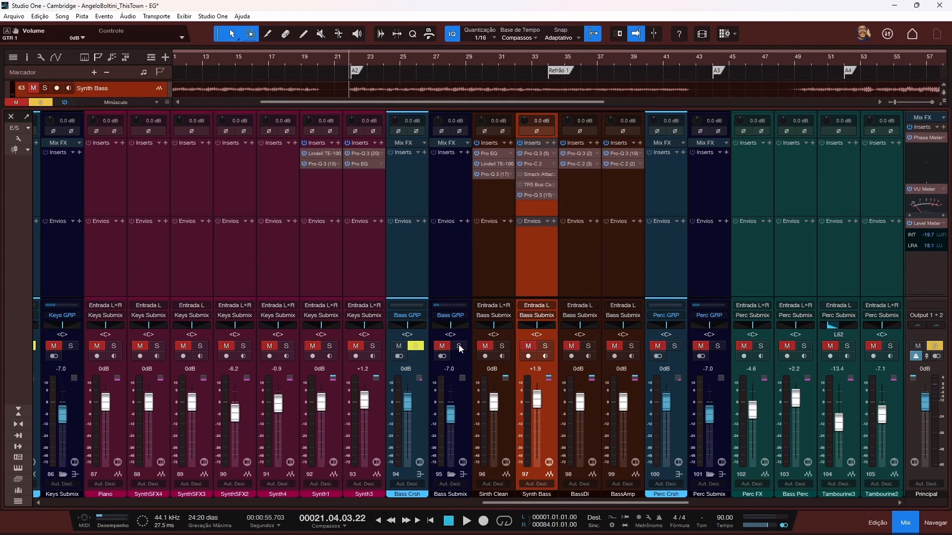
{"action": "left_click", "coordinate": [503, 345]}
{"action": "left_click", "coordinate": [532, 164]}
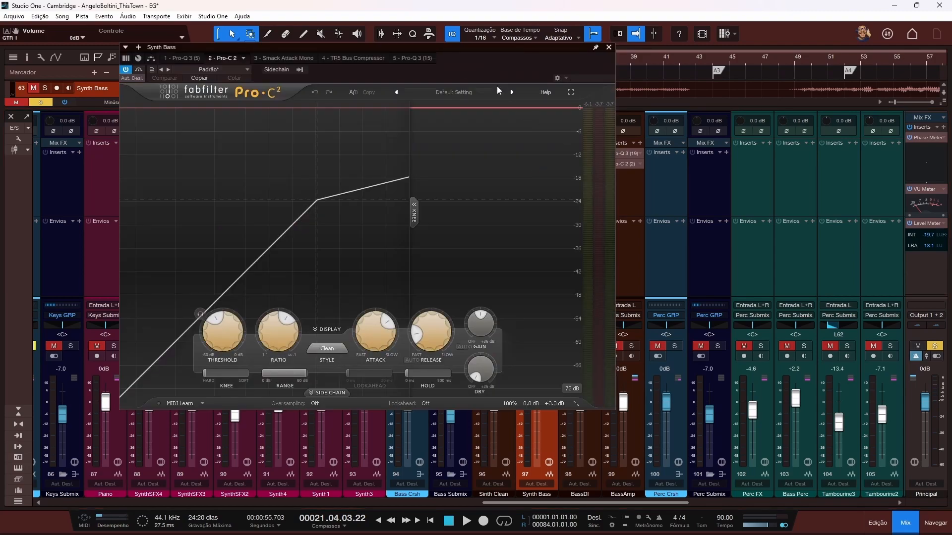
{"action": "left_click_drag", "start_coordinate": [490, 57], "coordinate": [442, 64]}
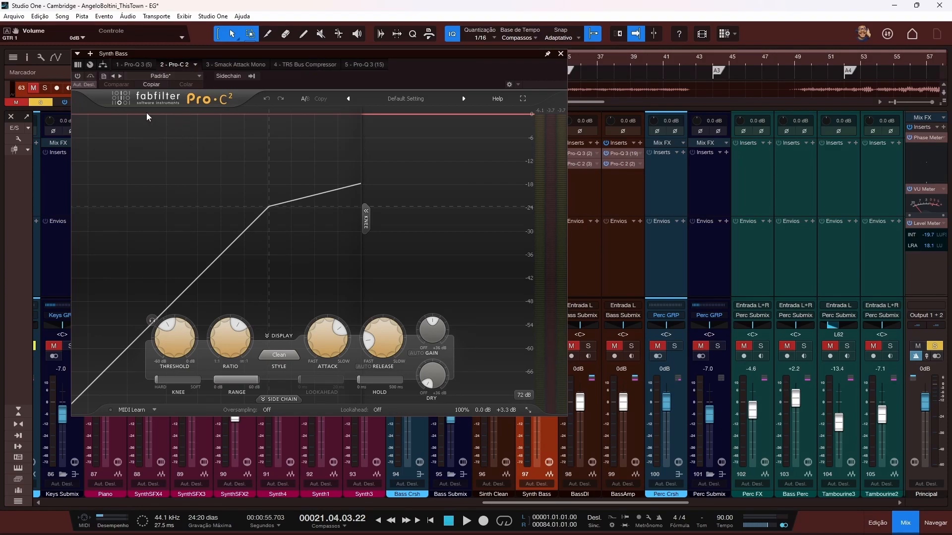
- Audition the basses with the Synth Bass Pro-C 2 switched off, removing BassDI and BassAmp from solo
{"action": "key", "text": "space"}
{"action": "left_click_drag", "start_coordinate": [411, 66], "coordinate": [351, 64]}
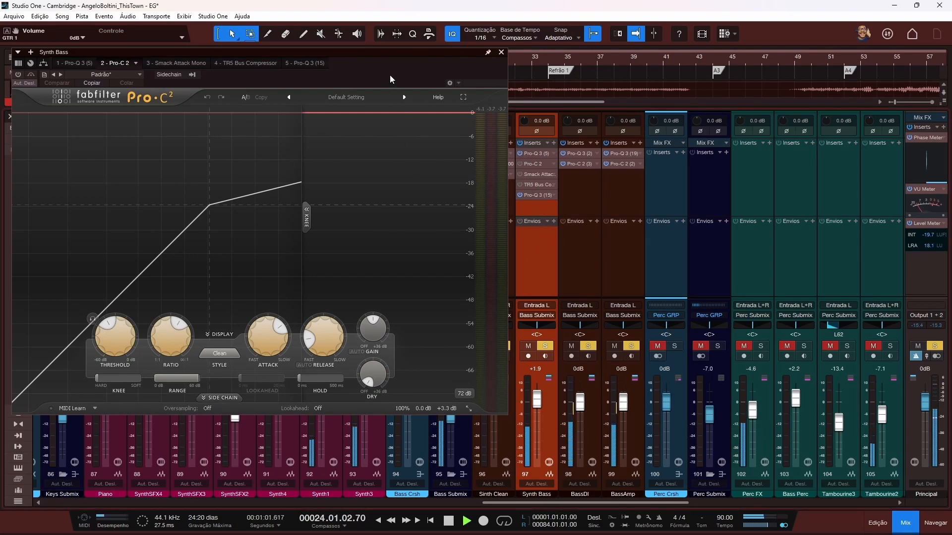
{"action": "left_click", "coordinate": [587, 345]}
{"action": "left_click", "coordinate": [631, 345]}
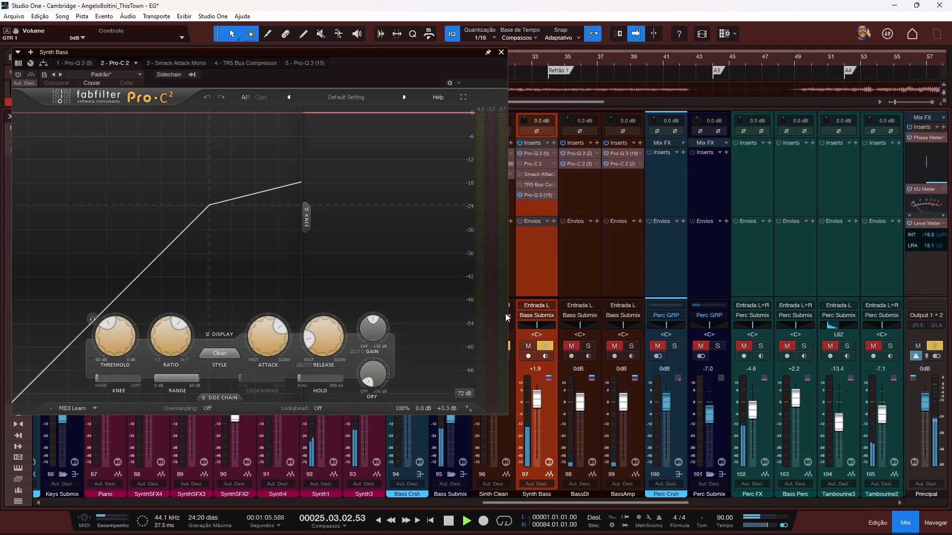
{"action": "key", "text": "space"}
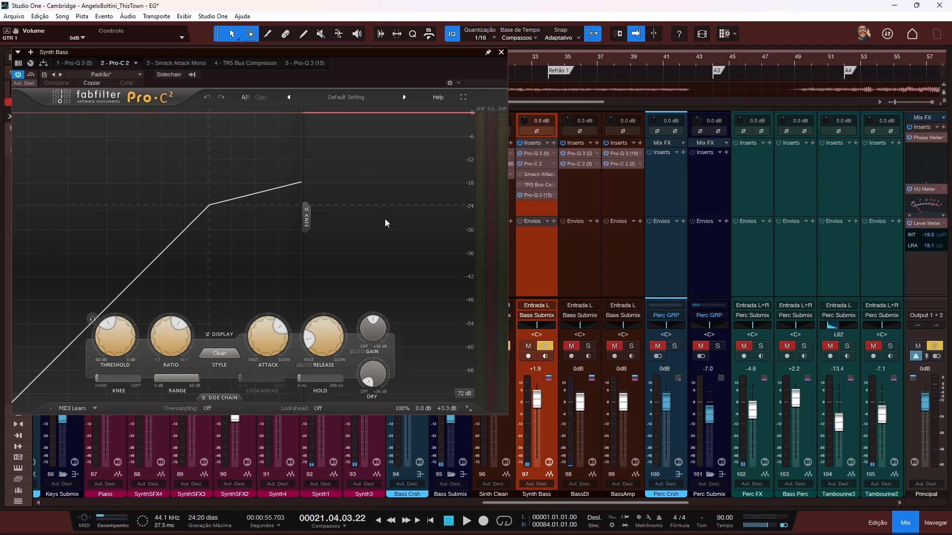
- Compare Synth Bass with Pro-C 2 active and bypassed, and remove Sinth Clean from solo
{"action": "key", "text": "space"}
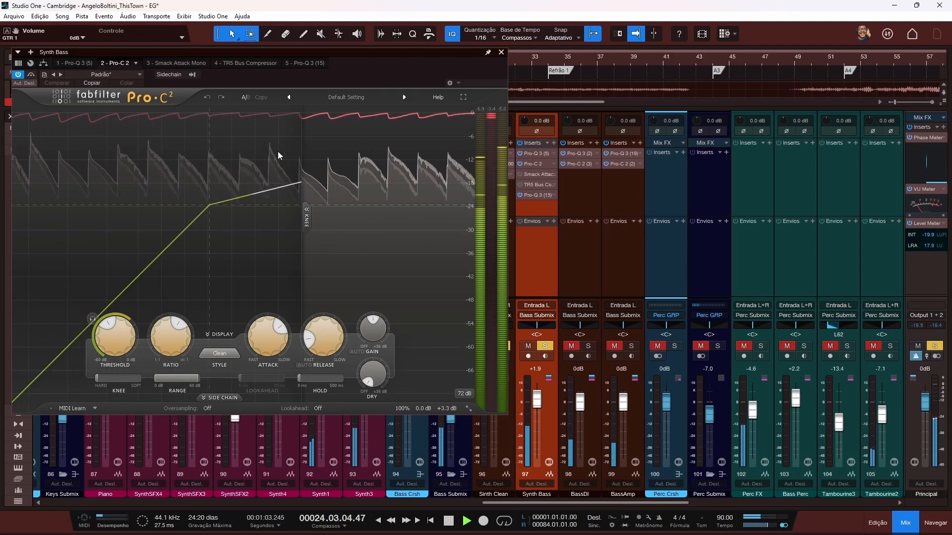
{"action": "left_click", "coordinate": [30, 76]}
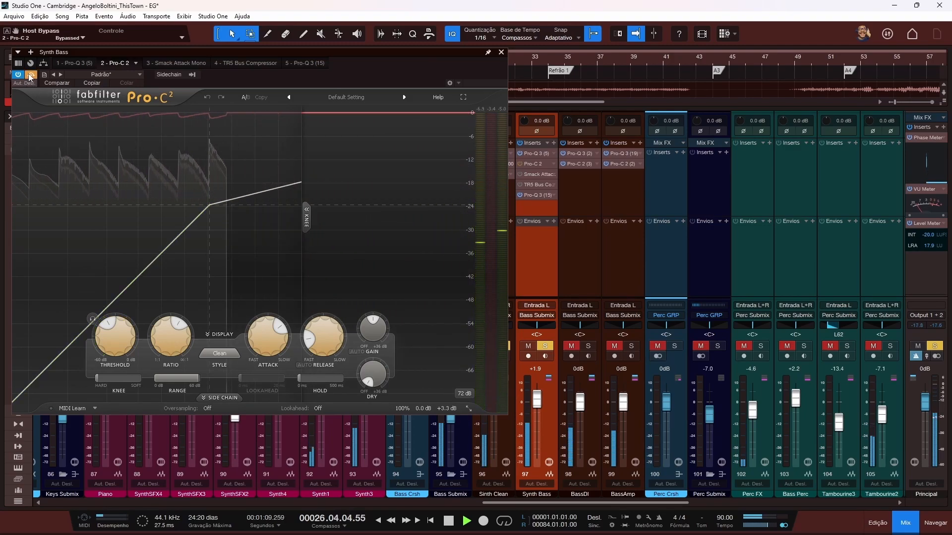
{"action": "key", "text": "space"}
{"action": "left_click_drag", "start_coordinate": [495, 62], "coordinate": [444, 56]}
{"action": "left_click", "coordinate": [501, 345]}
{"action": "left_click", "coordinate": [485, 345]}
{"action": "left_click_drag", "start_coordinate": [349, 72], "coordinate": [384, 59]}
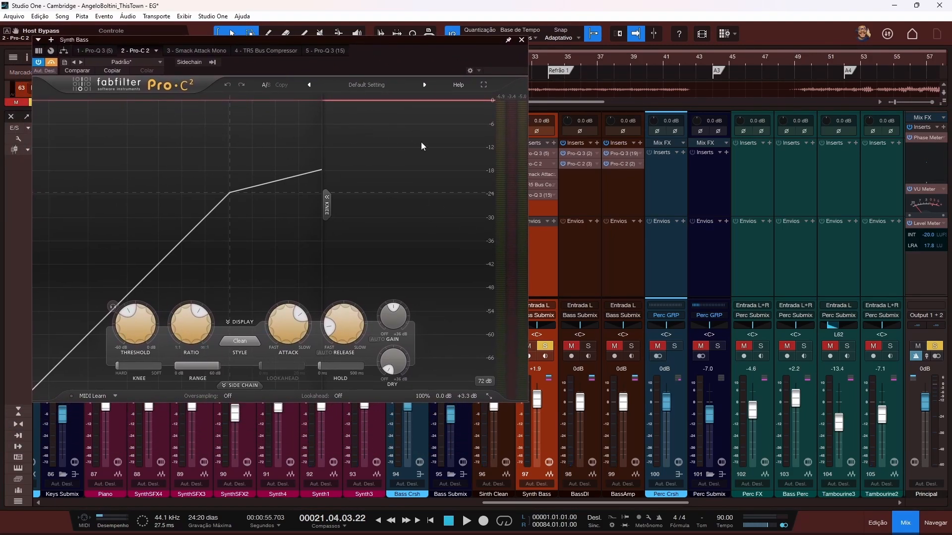
- Audition the soloed Synth Bass with Pro-C 2 active, check its level meters and close the plug-in window
{"action": "key", "text": "space"}
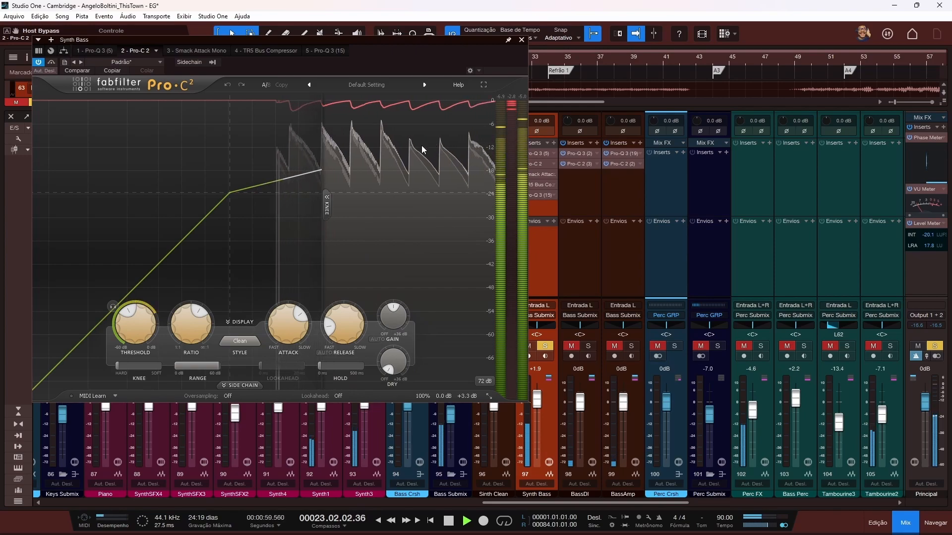
{"action": "key", "text": "space"}
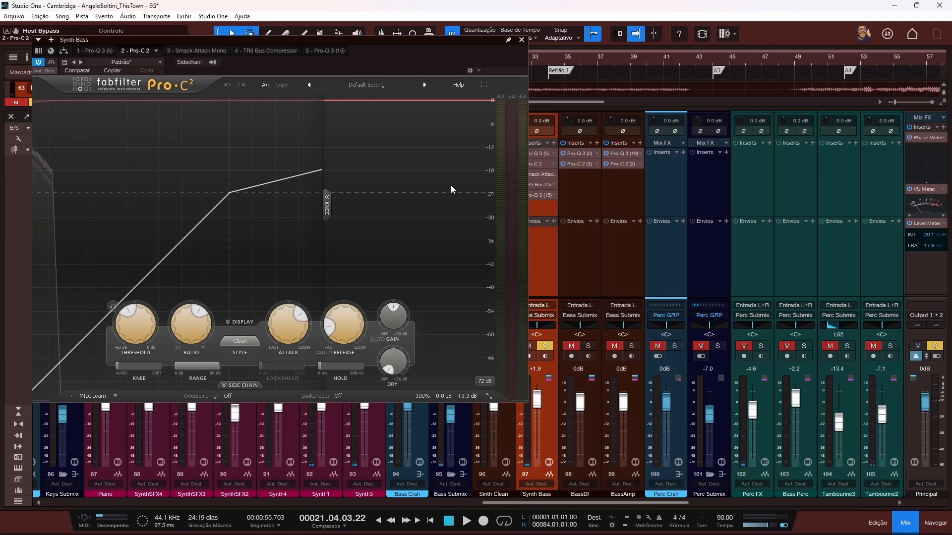
{"action": "mouse_move", "coordinate": [498, 144]}
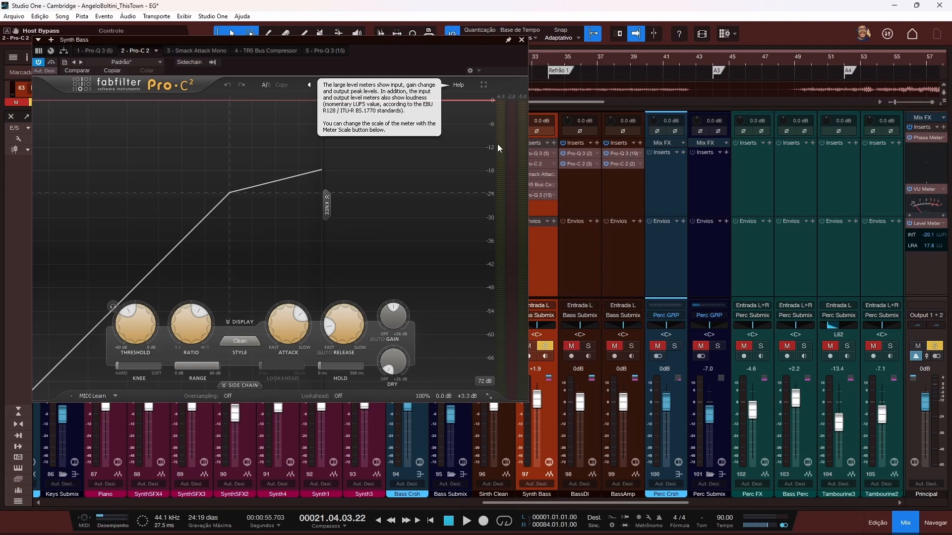
{"action": "left_click", "coordinate": [521, 40]}
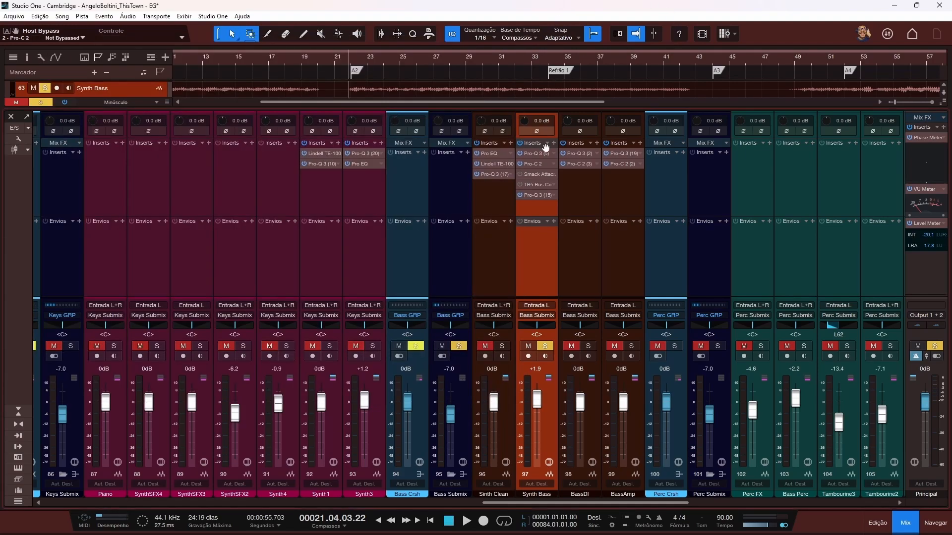
- Audition the soloed Synth Bass while toggling its entire insert rack off and on
{"action": "left_click", "coordinate": [520, 143]}
{"action": "key", "text": "space"}
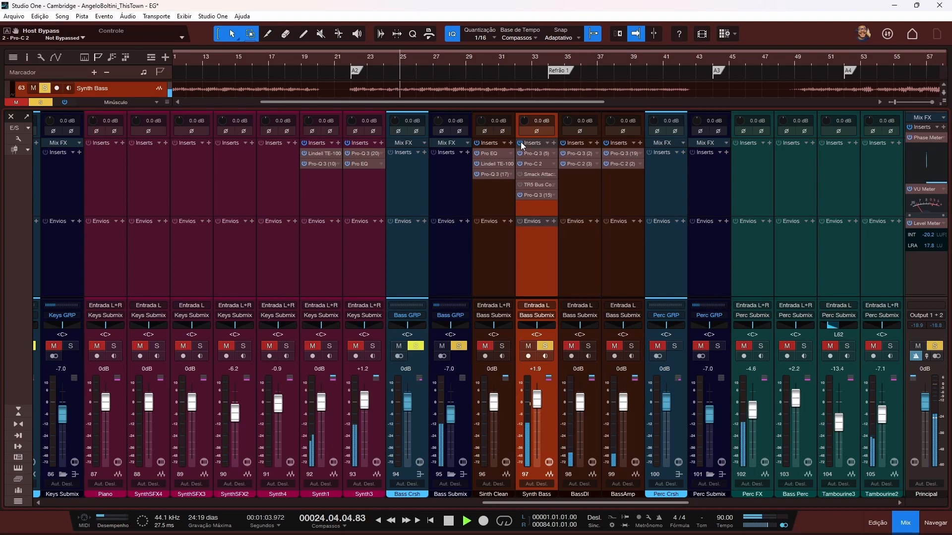
{"action": "key", "text": "space"}
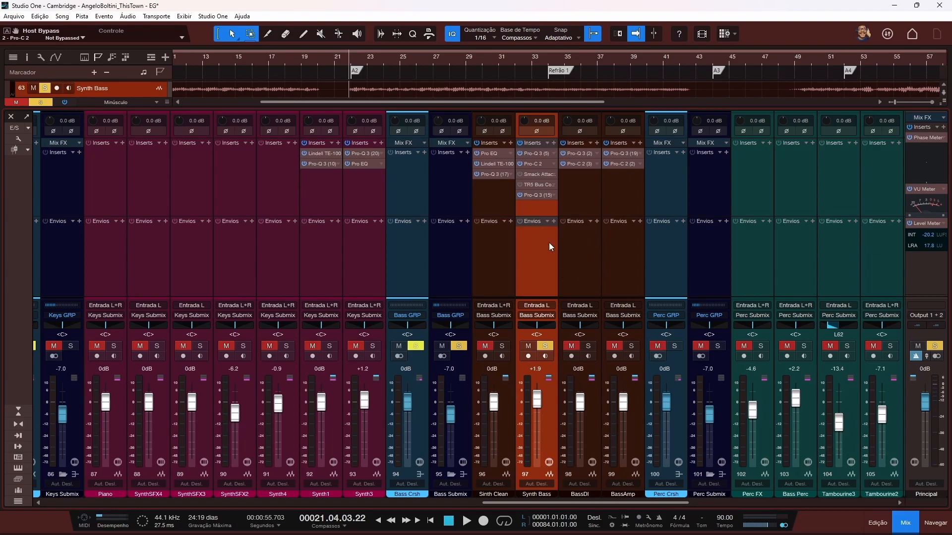
- Clear the Synth Bass solo and play the full mix with all inserts active
{"action": "left_click_drag", "start_coordinate": [591, 503], "coordinate": [561, 481]}
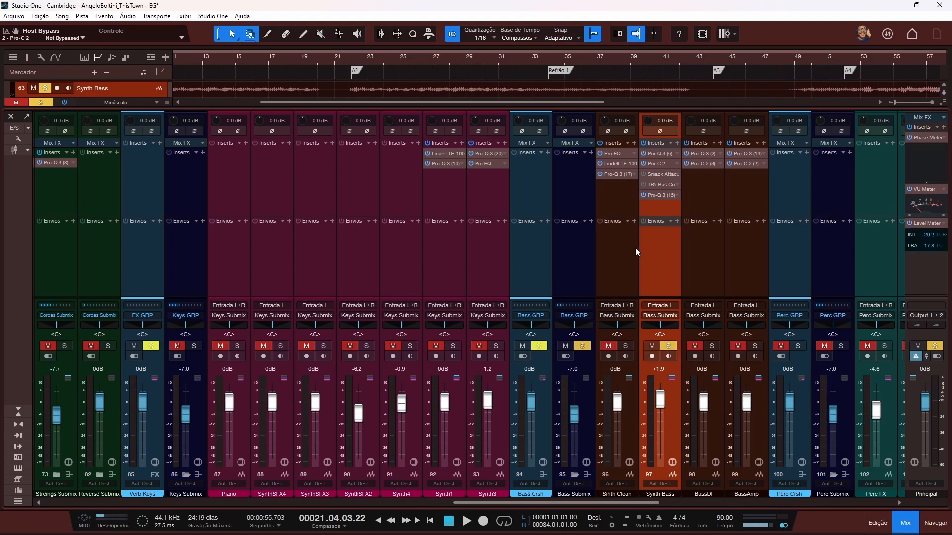
{"action": "left_click", "coordinate": [668, 345]}
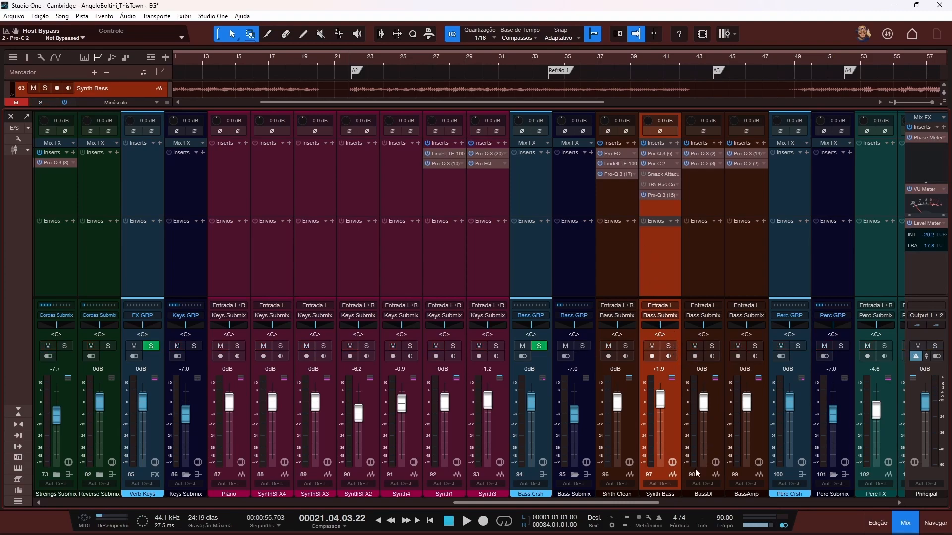
{"action": "left_click_drag", "start_coordinate": [631, 505], "coordinate": [666, 486]}
{"action": "key", "text": "space"}
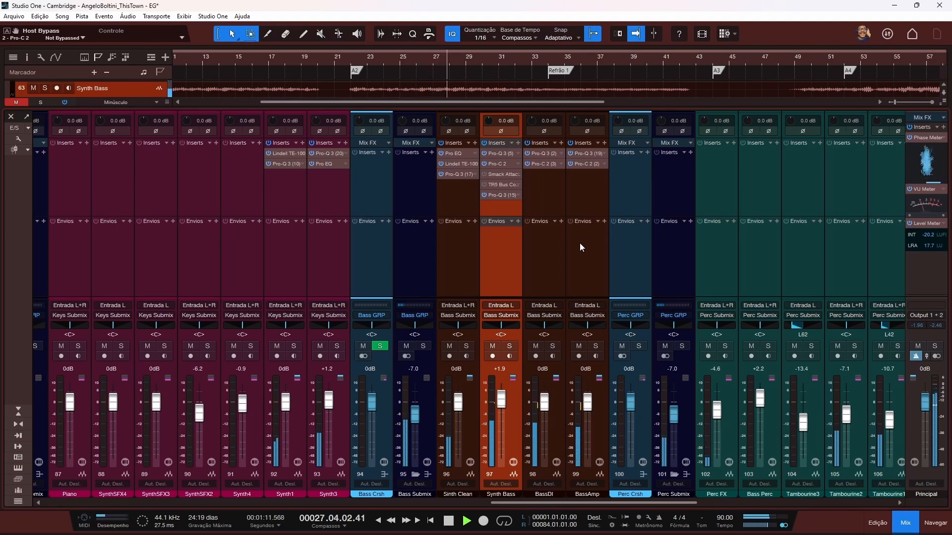
{"action": "key", "text": "space"}
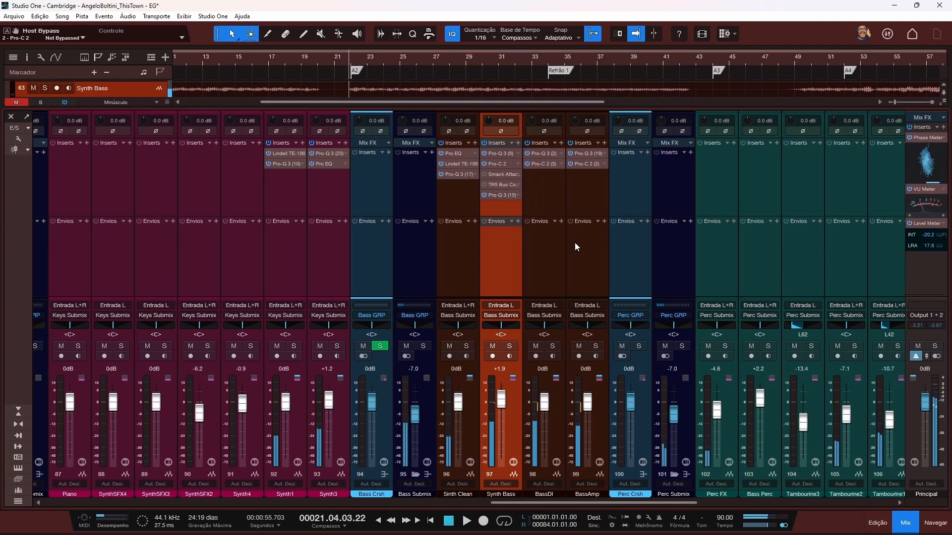
- Compare the full mix with all channel inserts bypassed and active, clearing the main output's clip indicator
{"action": "key", "text": "space"}
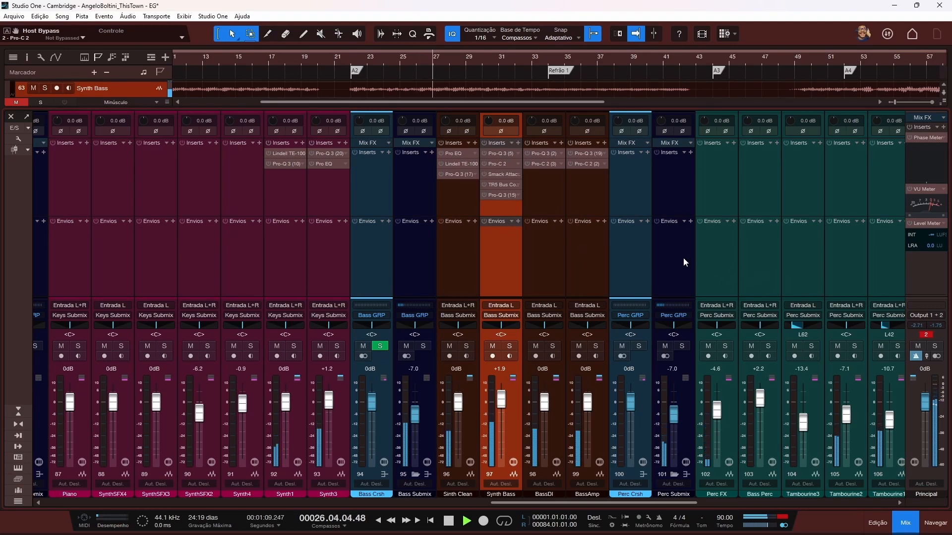
{"action": "key", "text": "space"}
{"action": "left_click", "coordinate": [927, 335]}
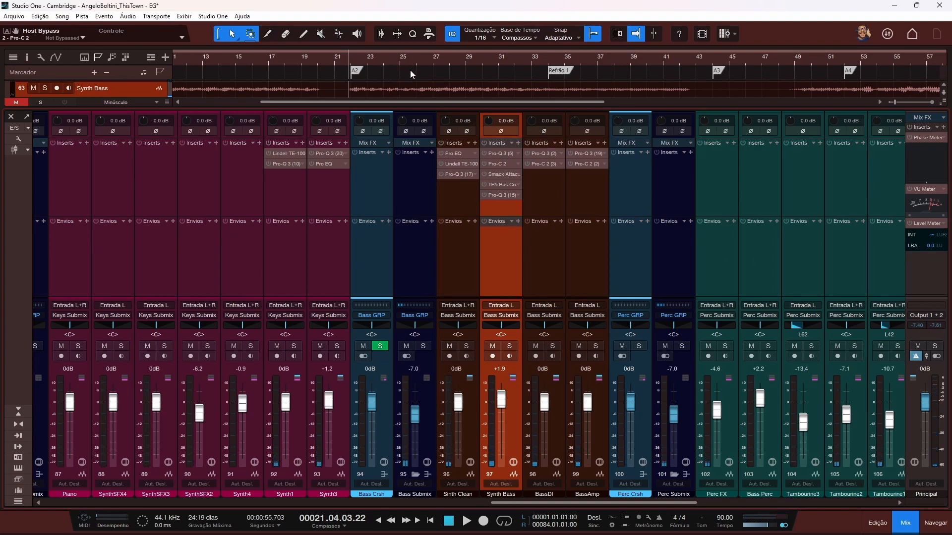
{"action": "key", "text": "space"}
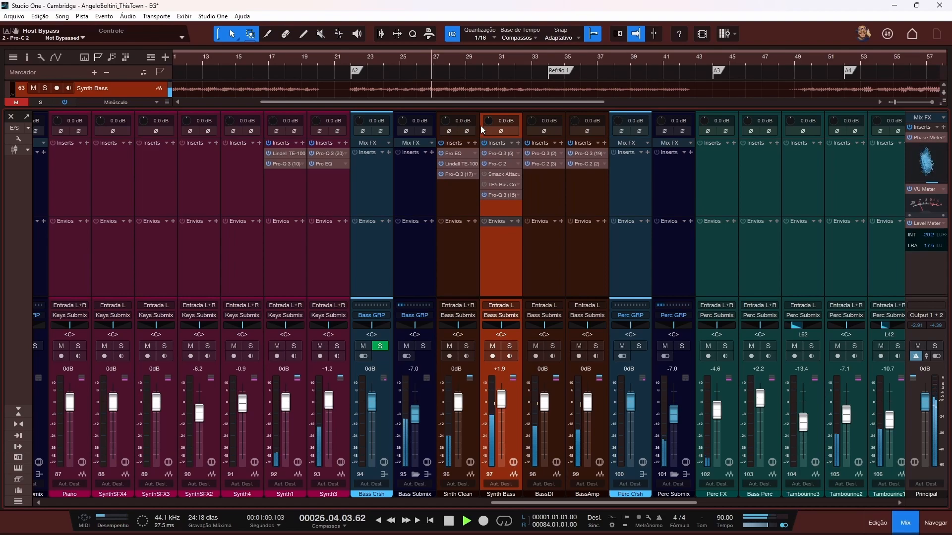
{"action": "key", "text": "space"}
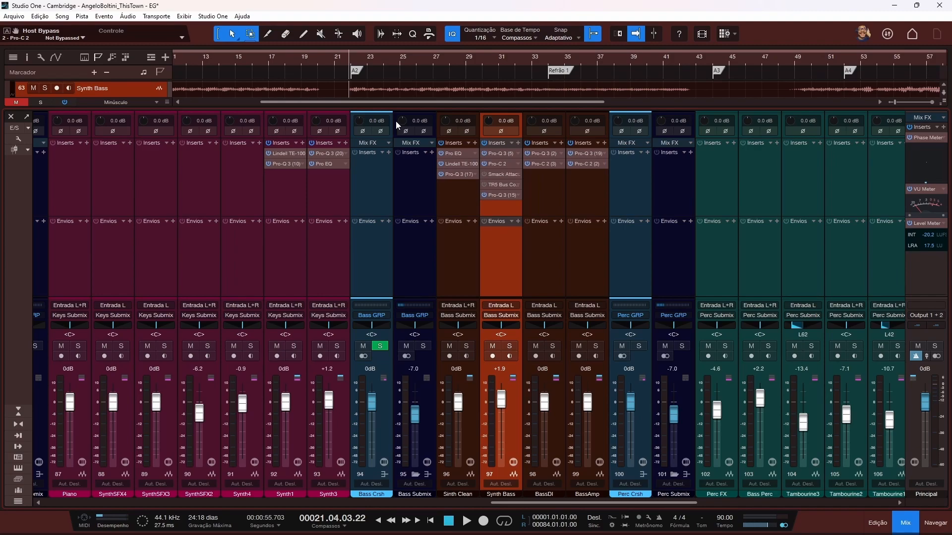
{"action": "key", "text": "space"}
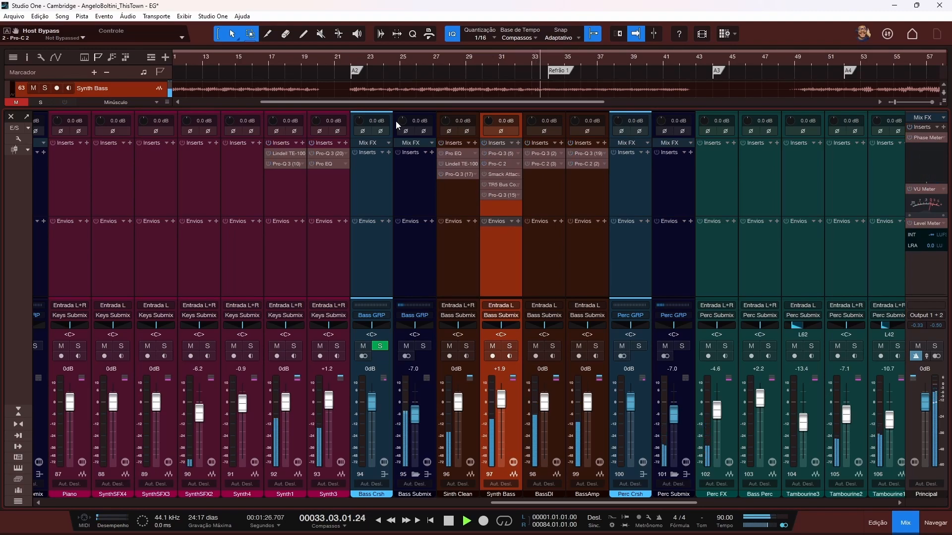
- Stop playback and audition the full mix from about bar 24 with the group buses in view
{"action": "key", "text": "space"}
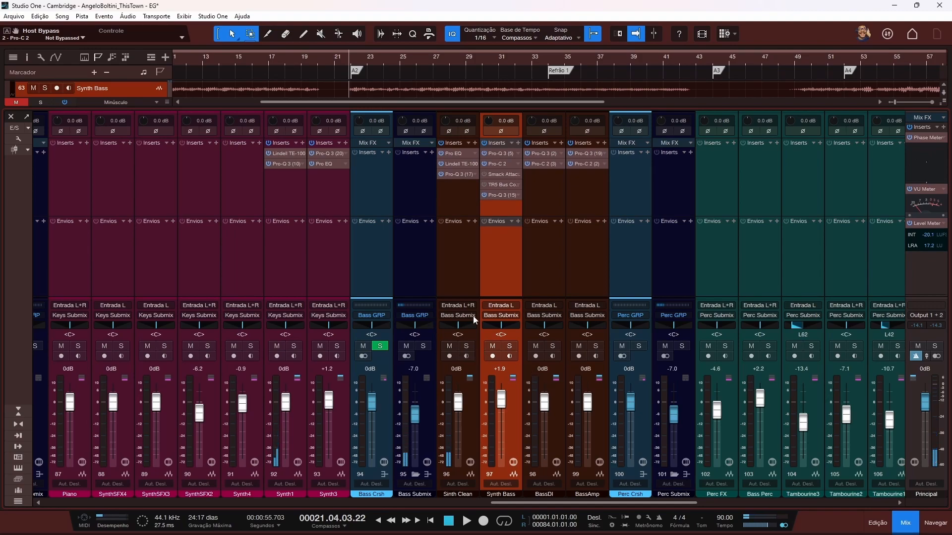
{"action": "left_click_drag", "start_coordinate": [566, 502], "coordinate": [479, 499]}
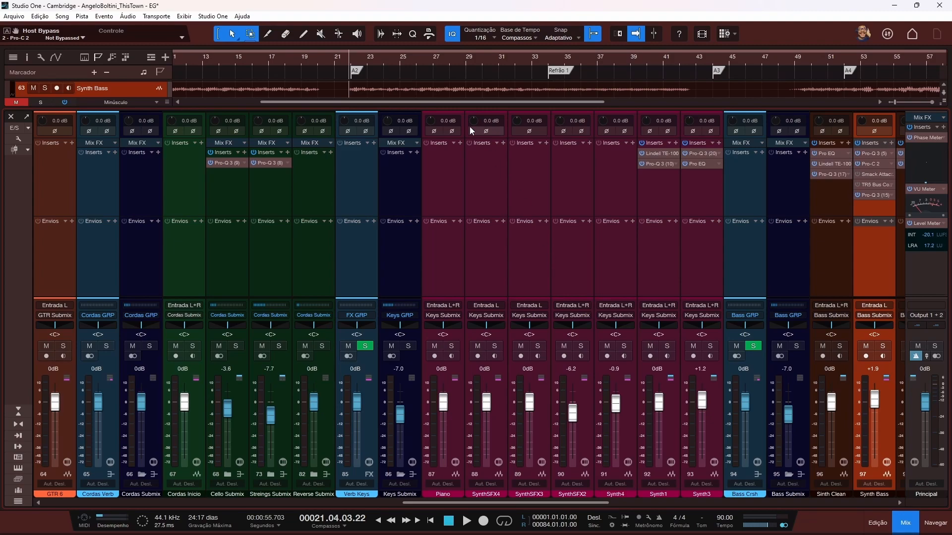
{"action": "left_click", "coordinate": [332, 58]}
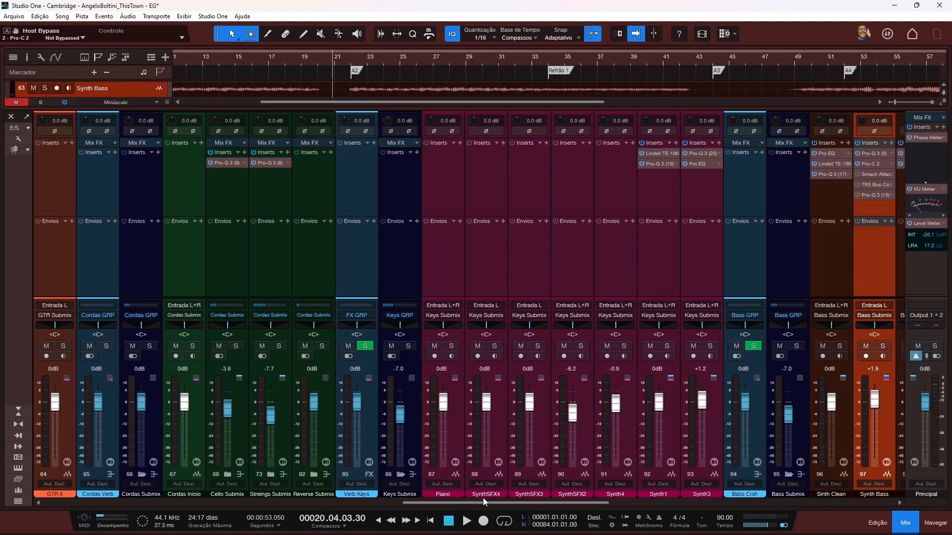
{"action": "left_click_drag", "start_coordinate": [483, 506], "coordinate": [130, 475]}
{"action": "left_click", "coordinate": [389, 59]}
{"action": "key", "text": "space"}
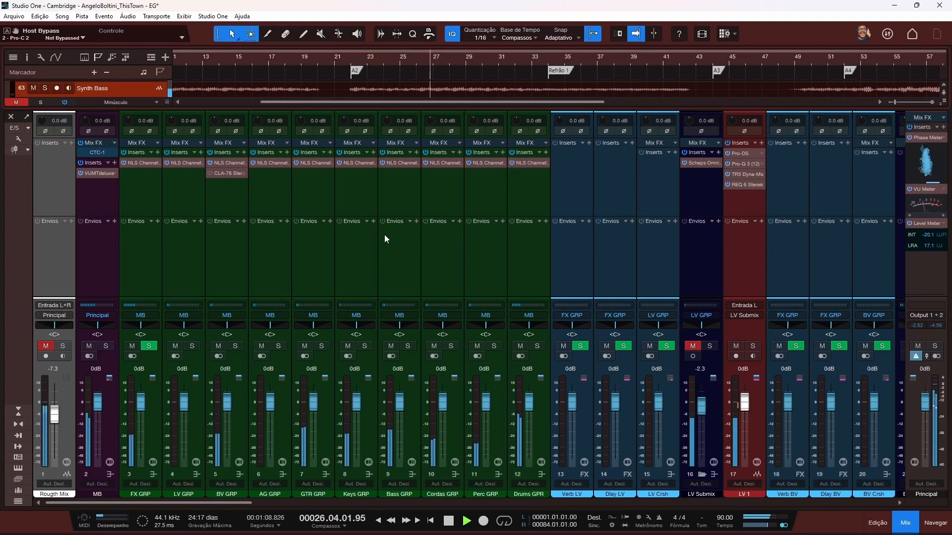
{"action": "key", "text": "space"}
- Activate the CLA-76 Stereo compressor on the BV GRP bus, view its settings and close its window
{"action": "left_click", "coordinate": [215, 174]}
{"action": "left_click_drag", "start_coordinate": [359, 124], "coordinate": [561, 137]}
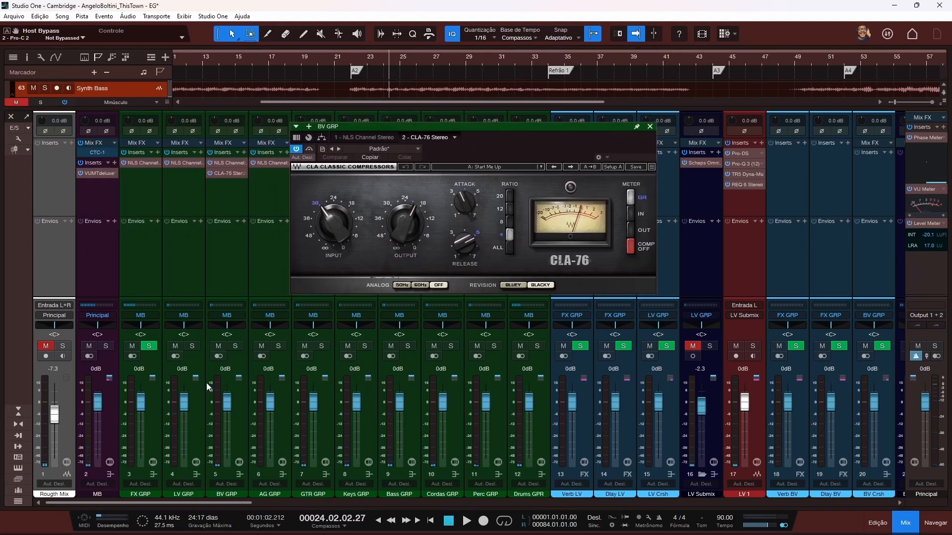
{"action": "left_click", "coordinate": [232, 199]}
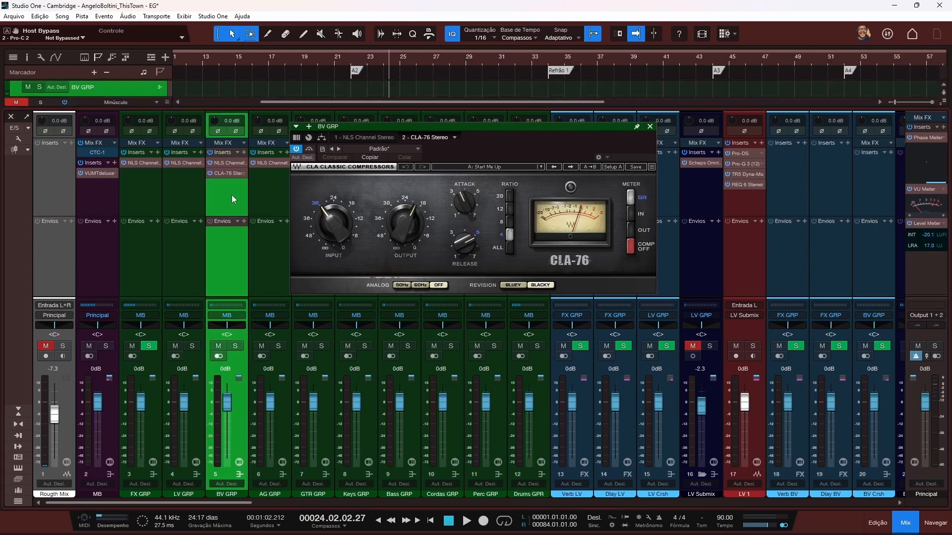
{"action": "left_click", "coordinate": [649, 126]}
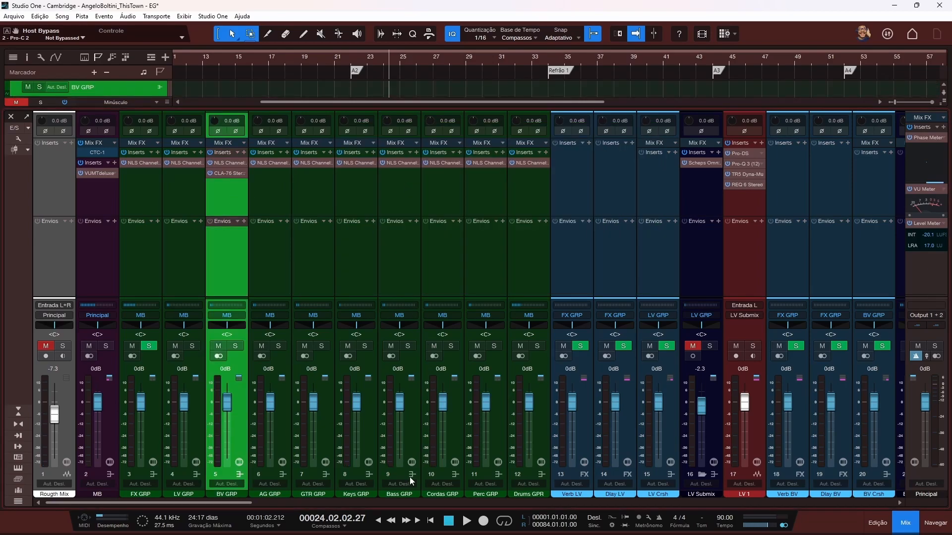
- Insert REQ 6 Stereo on the BV GRP bus and place it ahead of the CLA-76 Stereo
{"action": "left_click_drag", "start_coordinate": [234, 503], "coordinate": [435, 501]}
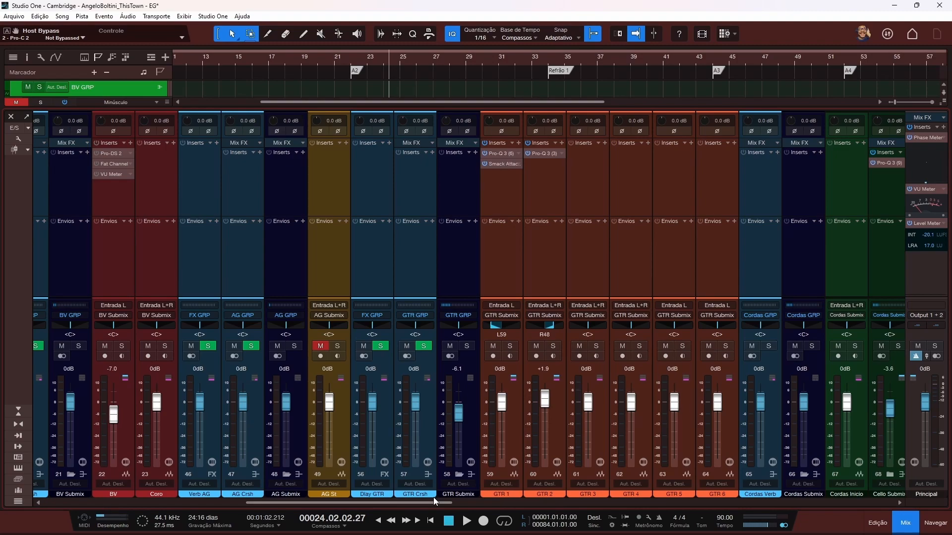
{"action": "left_click_drag", "start_coordinate": [433, 497], "coordinate": [234, 513]}
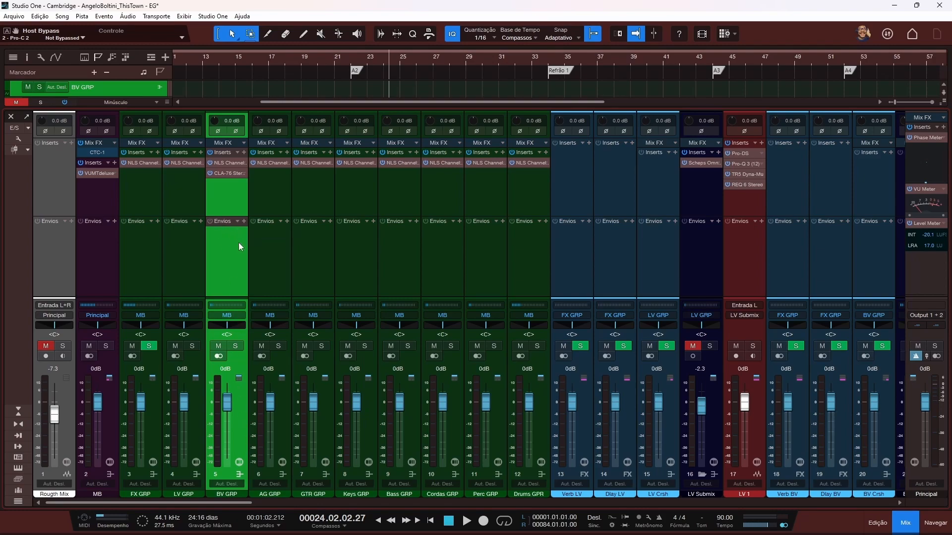
{"action": "mouse_move", "coordinate": [218, 504]}
{"action": "left_mouse_down"}
{"action": "mouse_move", "coordinate": [257, 506]}
{"action": "mouse_move", "coordinate": [221, 505]}
{"action": "left_mouse_up"}
{"action": "left_click", "coordinate": [243, 153]}
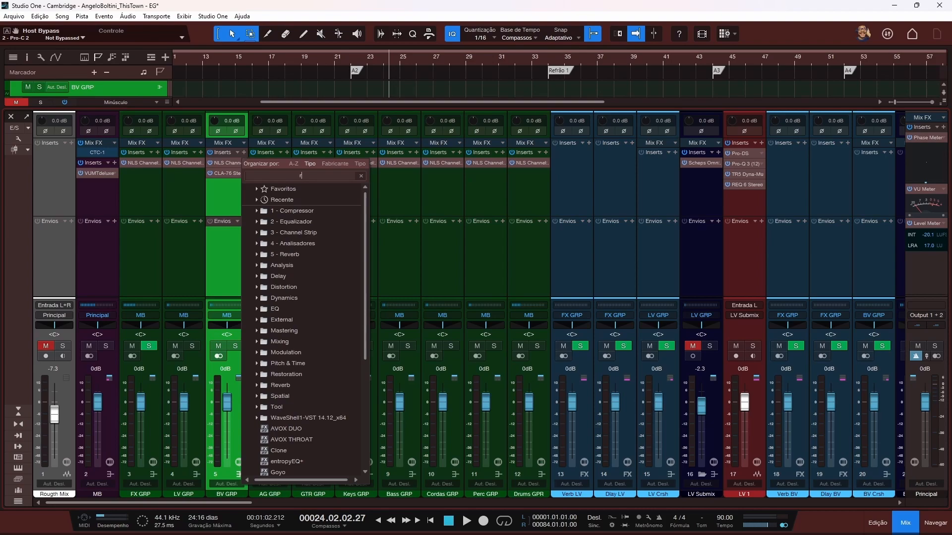
{"action": "type", "text": "req"}
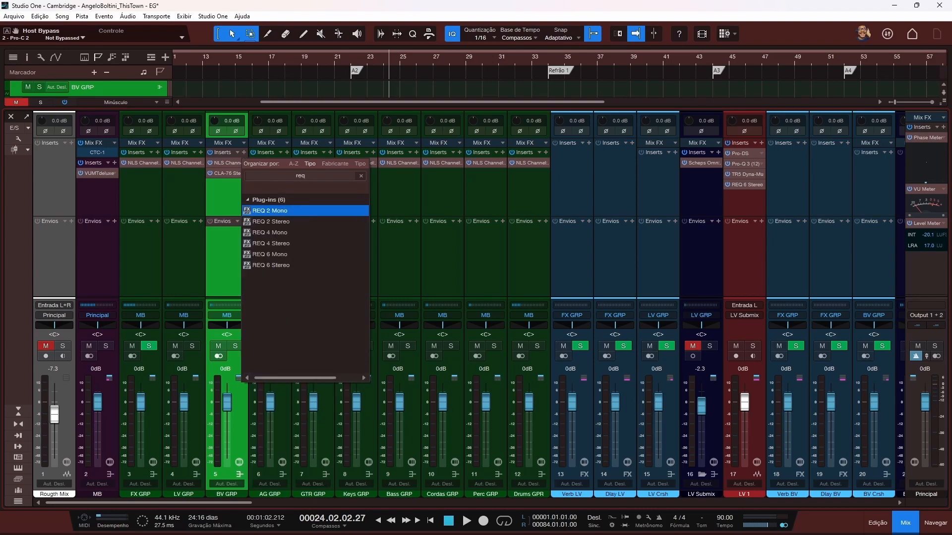
{"action": "left_click", "coordinate": [282, 265]}
{"action": "left_click_drag", "start_coordinate": [234, 185], "coordinate": [233, 172]}
{"action": "left_click_drag", "start_coordinate": [541, 139], "coordinate": [554, 88]}
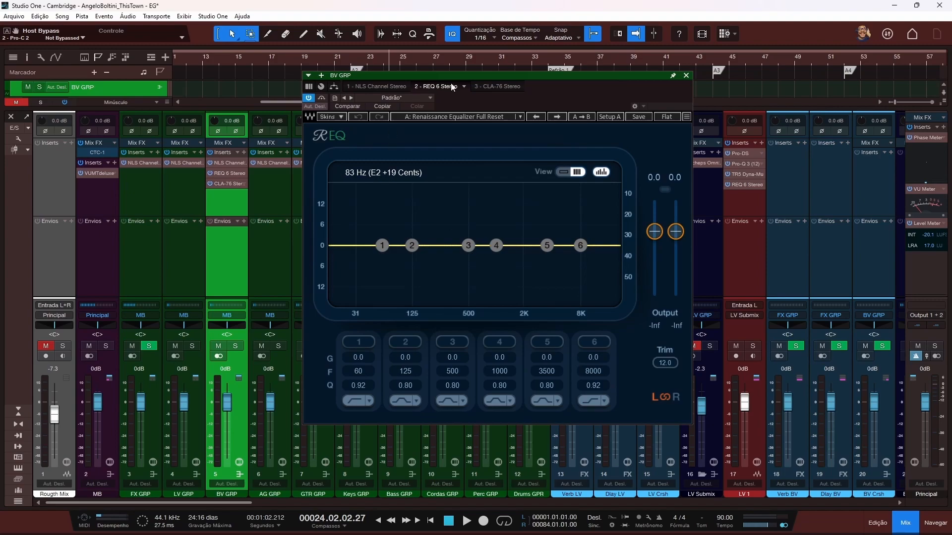
- With the mix playing from bar 27, cut REQ 6 band 3 by 1.5 dB at 226 Hz and band 4 by 2.8 dB at 810 Hz
{"action": "left_click_drag", "start_coordinate": [539, 88], "coordinate": [473, 129]}
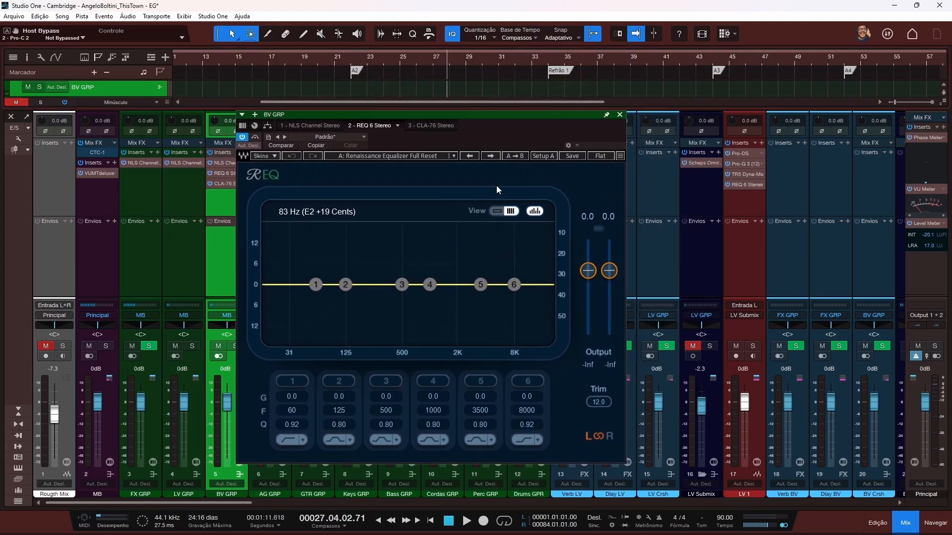
{"action": "left_click_drag", "start_coordinate": [491, 130], "coordinate": [446, 104]}
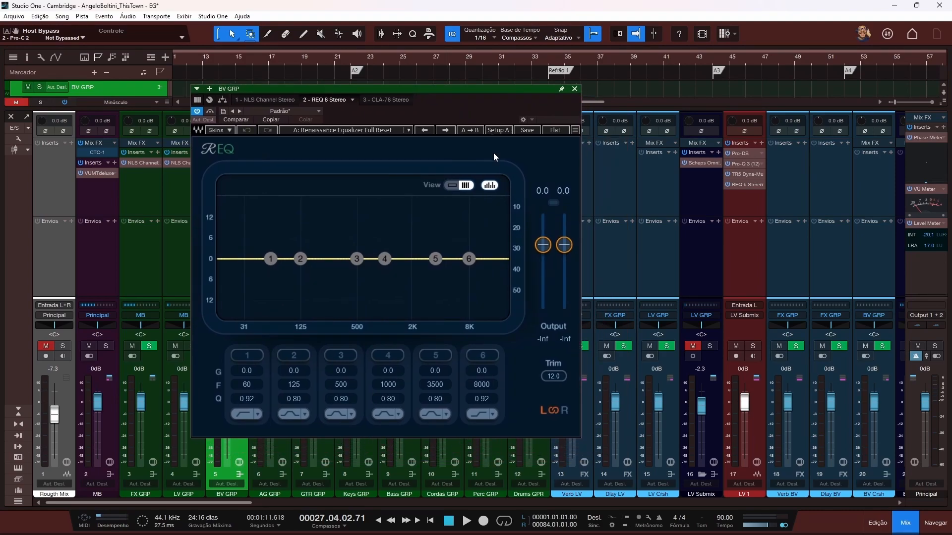
{"action": "left_click_drag", "start_coordinate": [493, 99], "coordinate": [448, 86]}
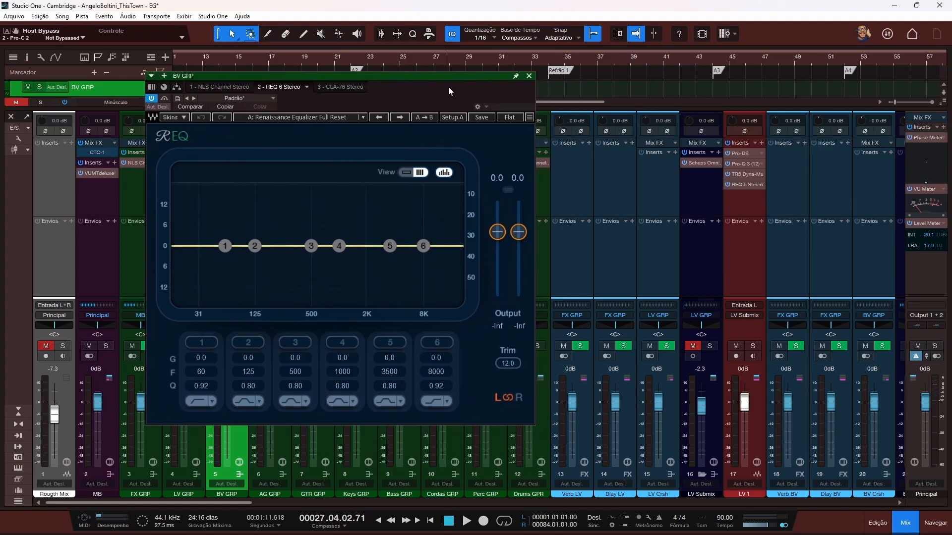
{"action": "key", "text": "space"}
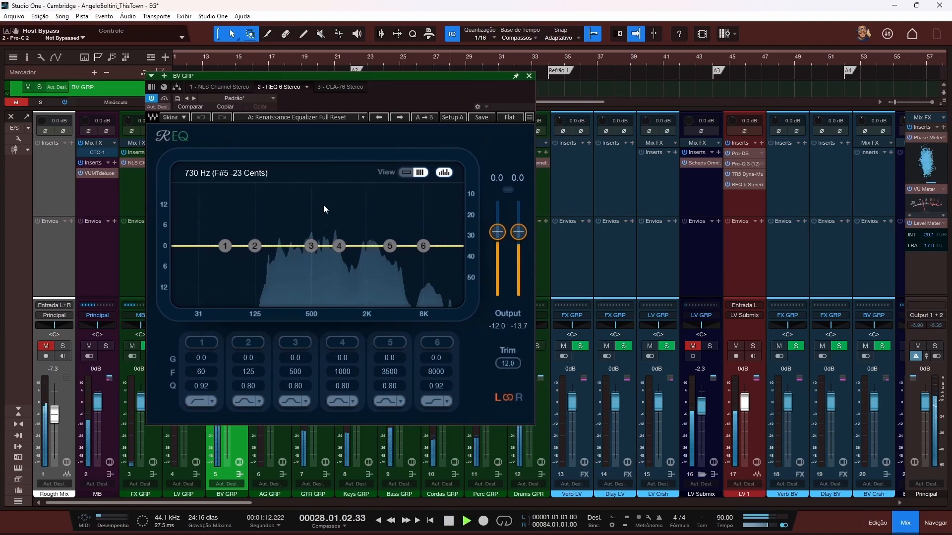
{"action": "left_click_drag", "start_coordinate": [311, 245], "coordinate": [279, 252]}
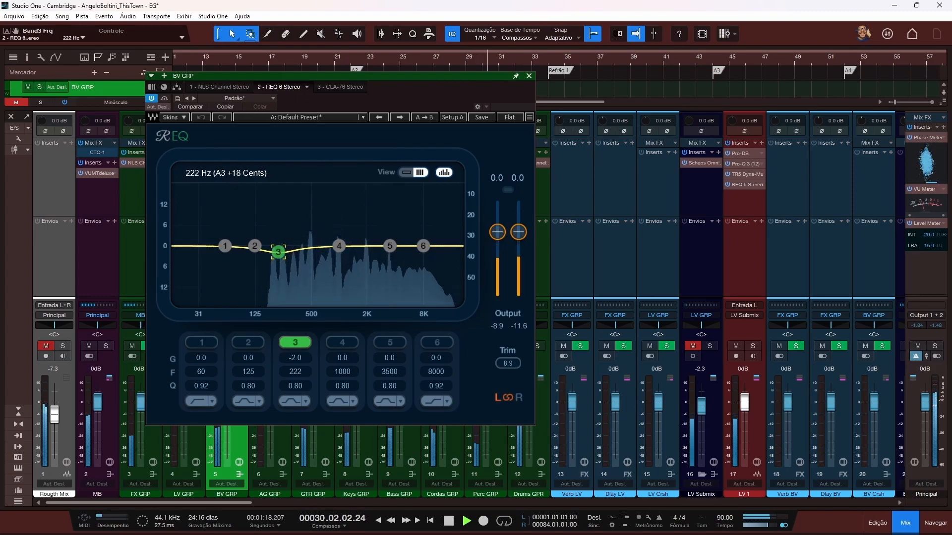
{"action": "left_click_drag", "start_coordinate": [340, 246], "coordinate": [304, 247]}
{"action": "left_click_drag", "start_coordinate": [306, 246], "coordinate": [331, 255]}
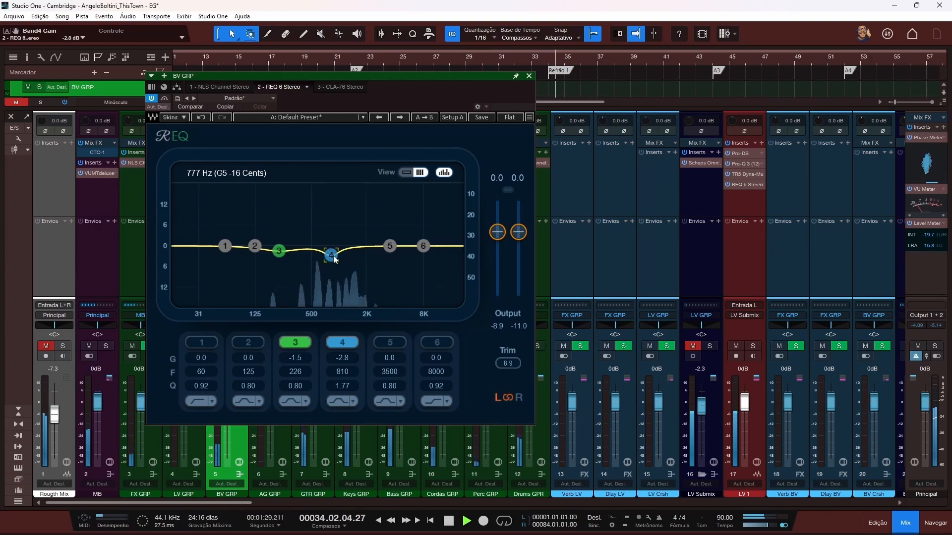
- Sweep REQ 6 band 5 for the harsh area and cut it 2.8 dB at 2699 Hz with a Q of 3.88
{"action": "left_click_drag", "start_coordinate": [389, 244], "coordinate": [381, 224]}
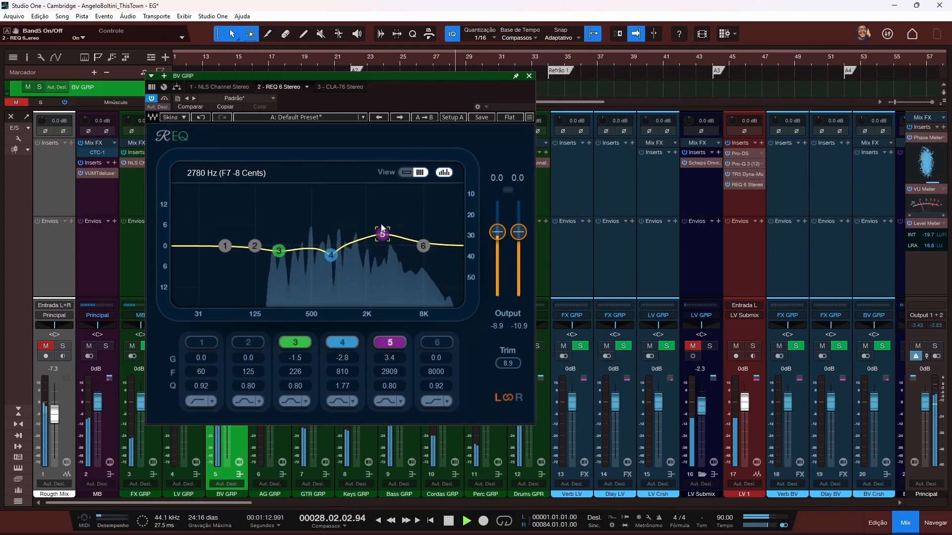
{"action": "key", "text": "space"}
{"action": "mouse_move", "coordinate": [391, 383]}
{"action": "left_mouse_down"}
{"action": "mouse_move", "coordinate": [392, 353]}
{"action": "mouse_move", "coordinate": [391, 378]}
{"action": "left_mouse_up"}
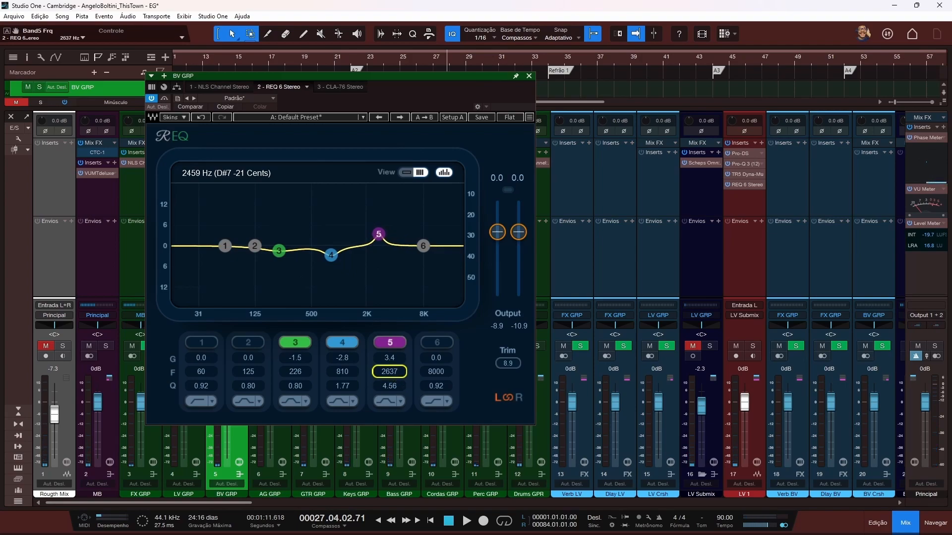
{"action": "key", "text": "space"}
{"action": "mouse_move", "coordinate": [376, 238]}
{"action": "left_mouse_down"}
{"action": "mouse_move", "coordinate": [379, 258]}
{"action": "mouse_move", "coordinate": [389, 258]}
{"action": "mouse_move", "coordinate": [380, 256]}
{"action": "left_mouse_up"}
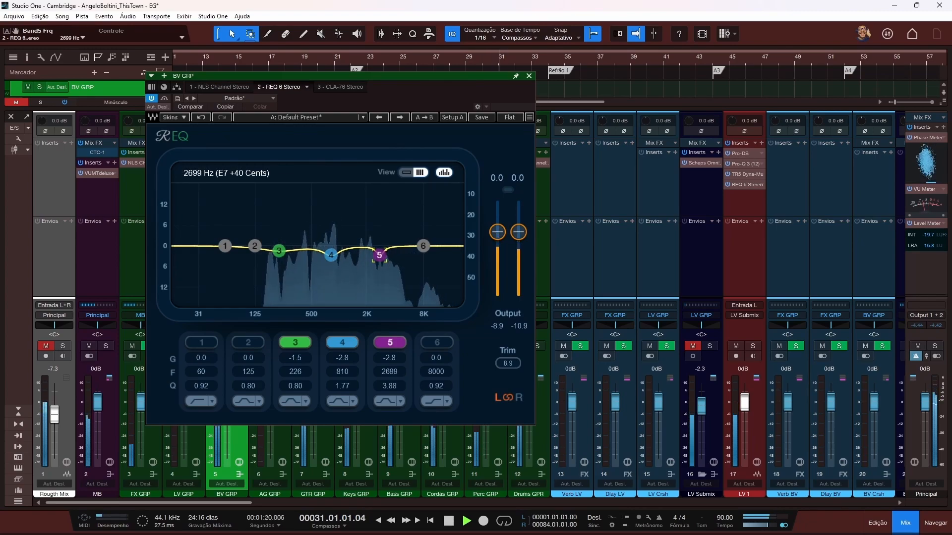
- Refine REQ 6 with band 3 Q at 1.12 and band 4 at 819 Hz, replay the mix and close the plug-in window
{"action": "left_click_drag", "start_coordinate": [278, 253], "coordinate": [274, 253]}
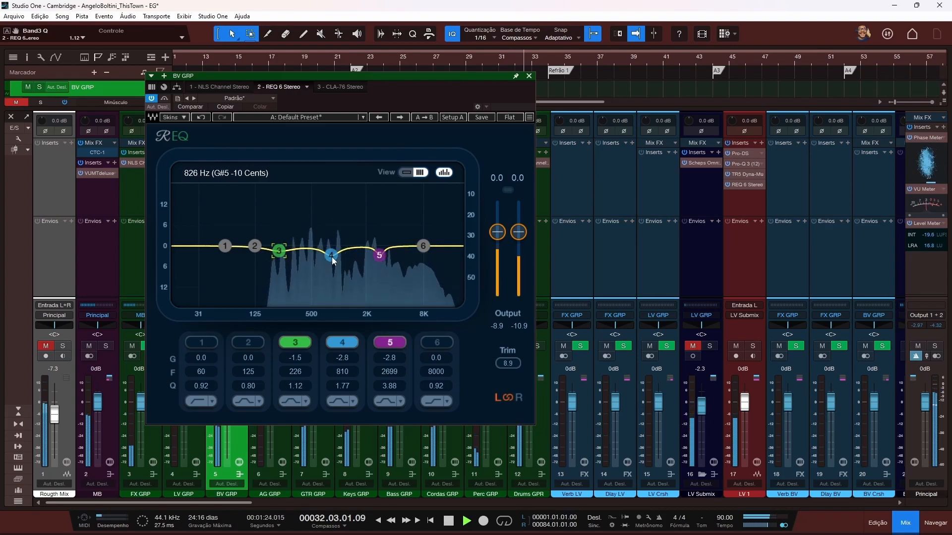
{"action": "left_click_drag", "start_coordinate": [331, 256], "coordinate": [331, 258]}
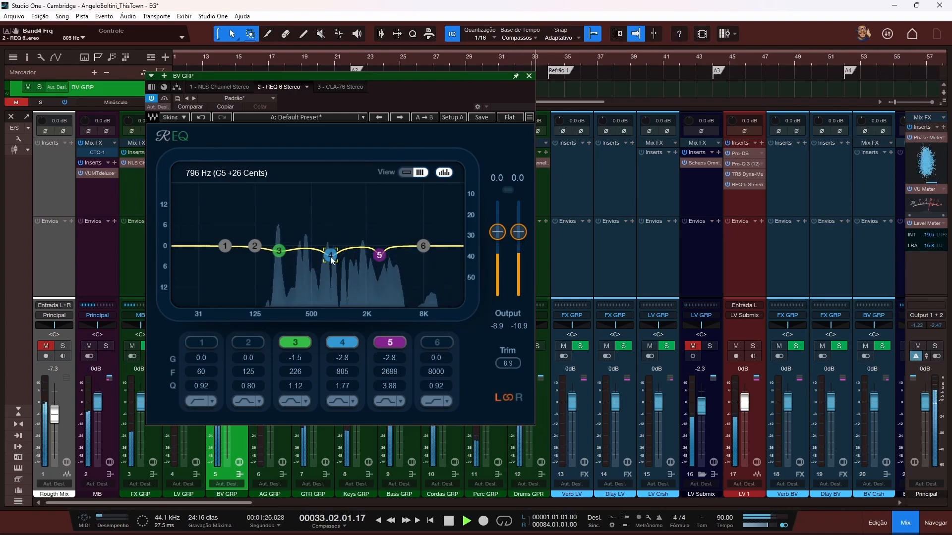
{"action": "left_click_drag", "start_coordinate": [330, 257], "coordinate": [331, 257]}
{"action": "key", "text": "space"}
{"action": "key", "text": "space"}
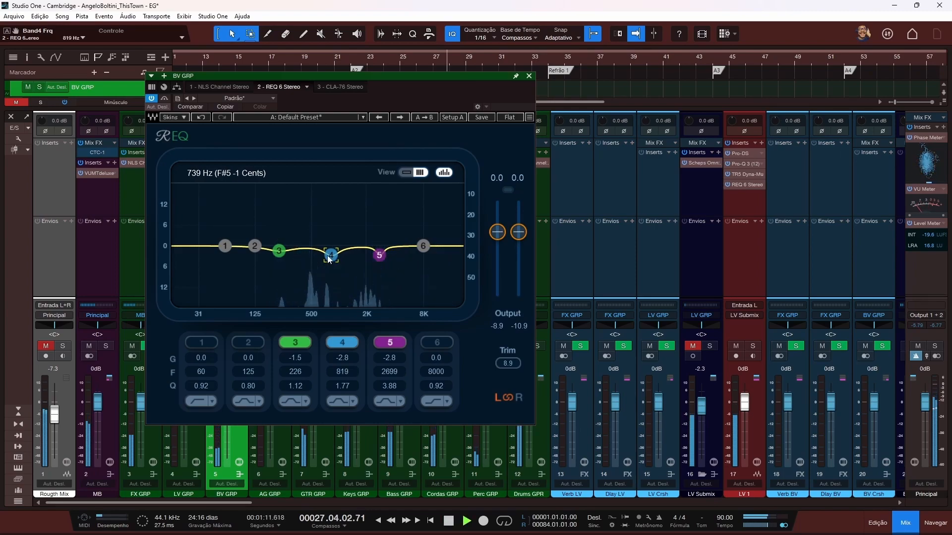
{"action": "left_click", "coordinate": [529, 77]}
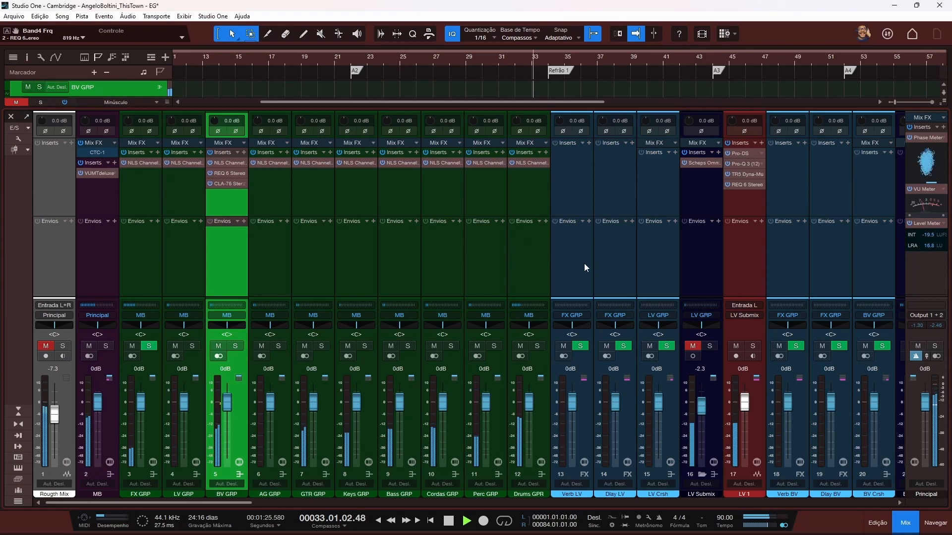
{"action": "key", "text": "space"}
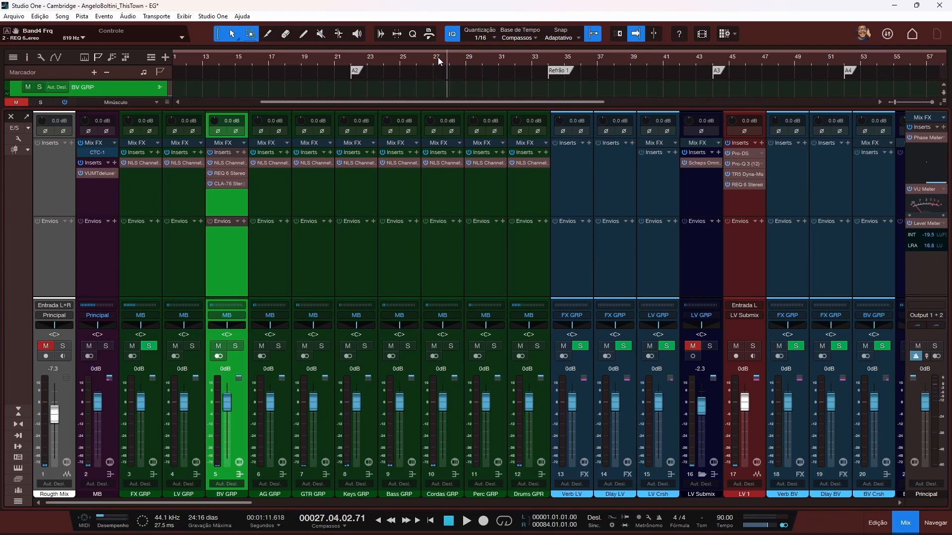
- Reopen REQ 6 on the BV GRP bus, review its three-band curve and close the window
{"action": "left_click", "coordinate": [229, 172]}
{"action": "left_click_drag", "start_coordinate": [359, 145], "coordinate": [482, 148]}
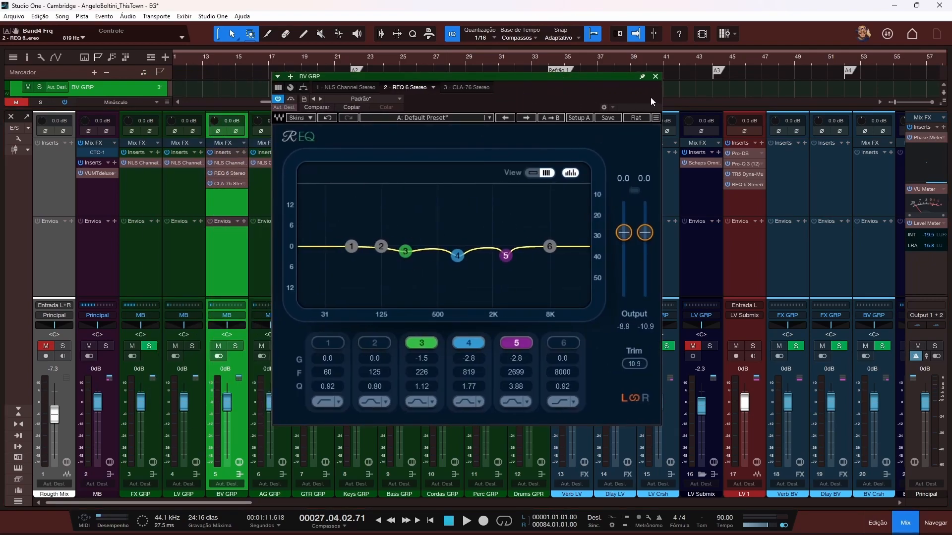
{"action": "left_click", "coordinate": [655, 75]}
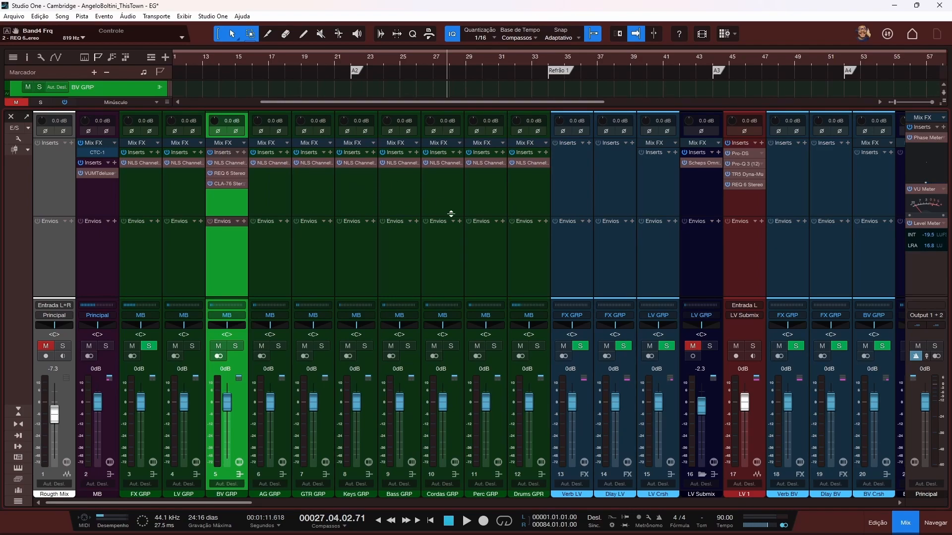
- Compare the mix from bar 27 with the BV GRP insert rack bypassed and active, leaving it active
{"action": "key", "text": "space"}
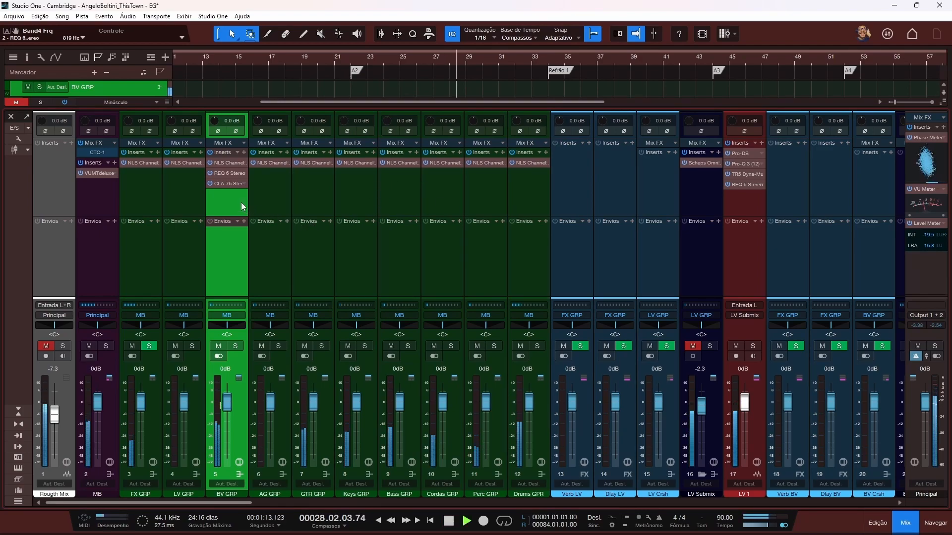
{"action": "left_click", "coordinate": [210, 153]}
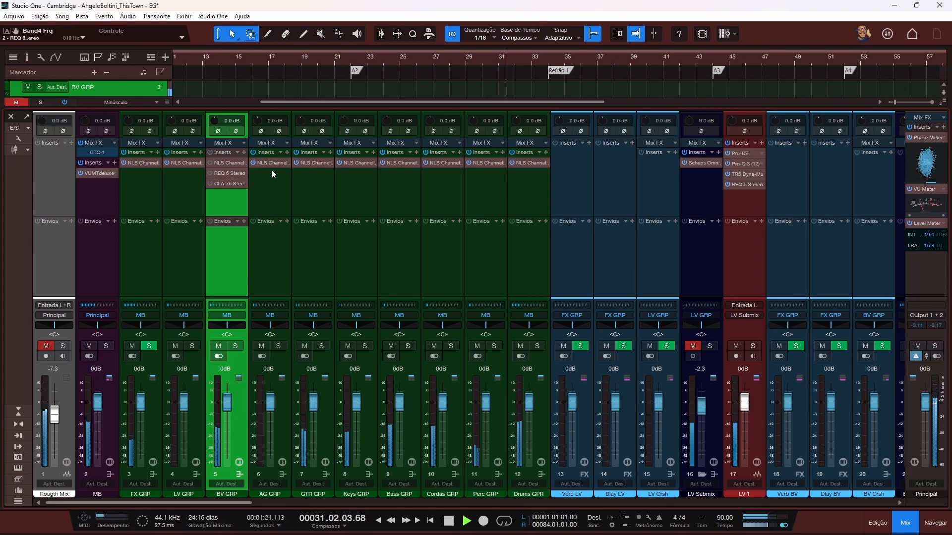
{"action": "key", "text": "space"}
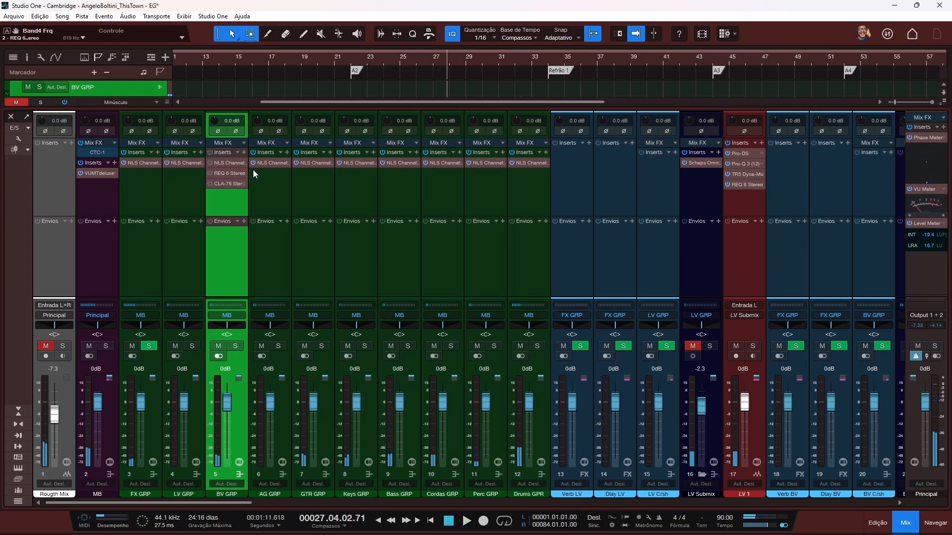
{"action": "key", "text": "space"}
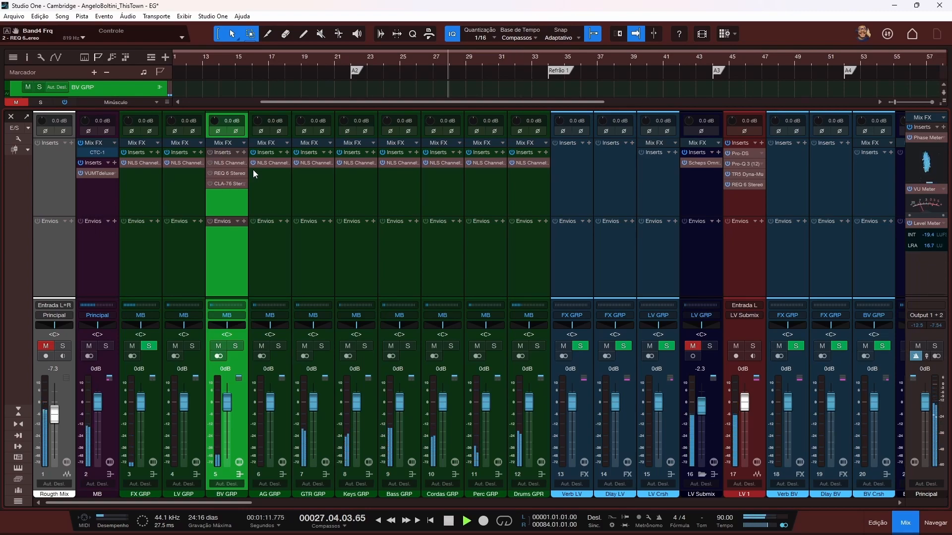
{"action": "left_click", "coordinate": [210, 152]}
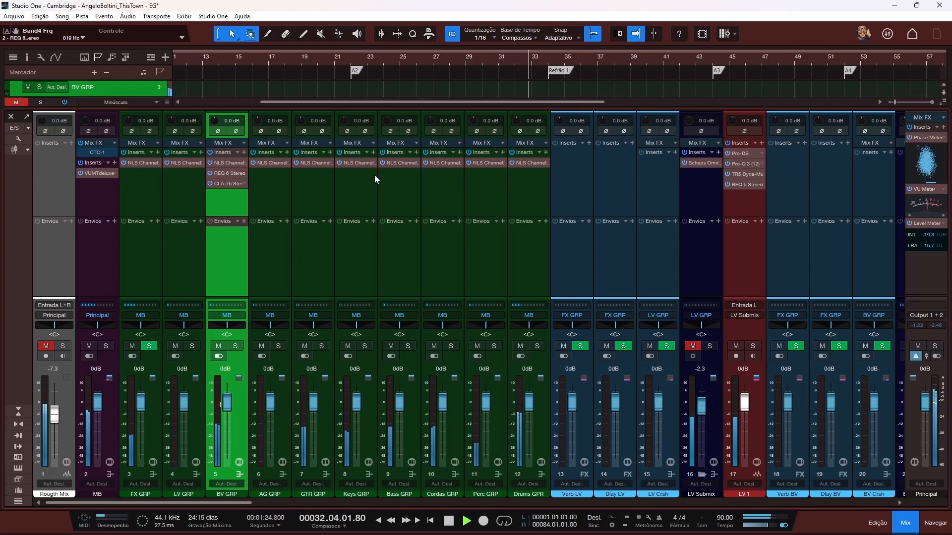
{"action": "key", "text": "space"}
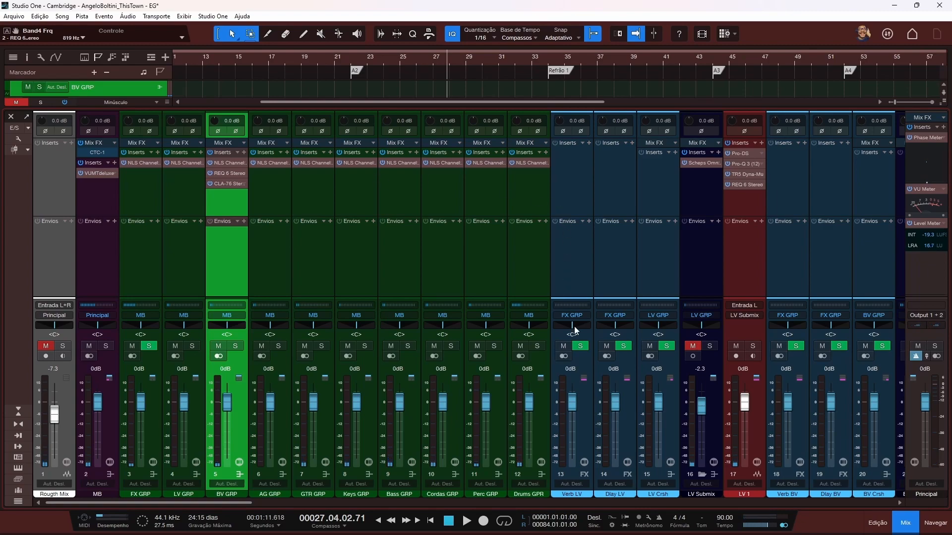
- Bring the bass, percussion and first drum effect channels into view in the mixer
{"action": "left_click_drag", "start_coordinate": [253, 503], "coordinate": [946, 490]}
{"action": "left_click_drag", "start_coordinate": [734, 504], "coordinate": [569, 503]}
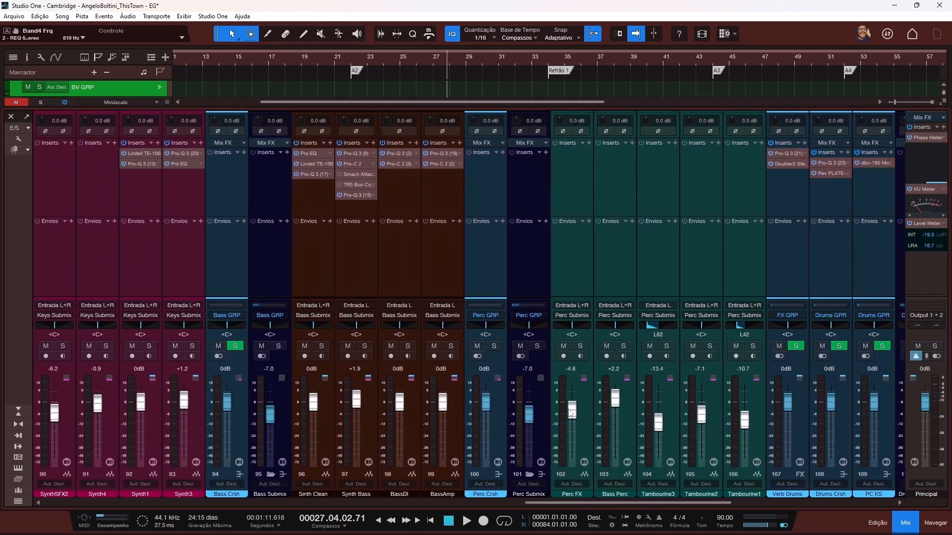